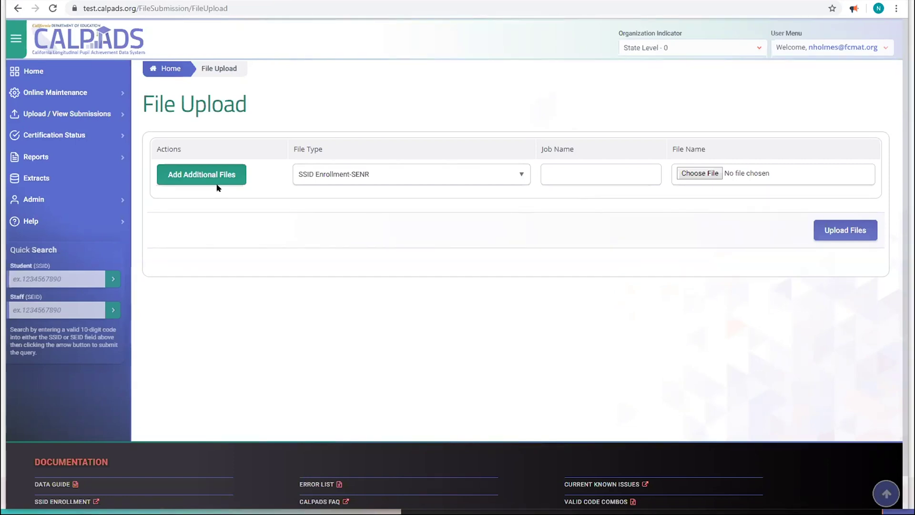
Upload CPtest19-20senr.xlsx with file type SSID Enrollment-SENR from Upload and View Submissions
left_click(52, 93)
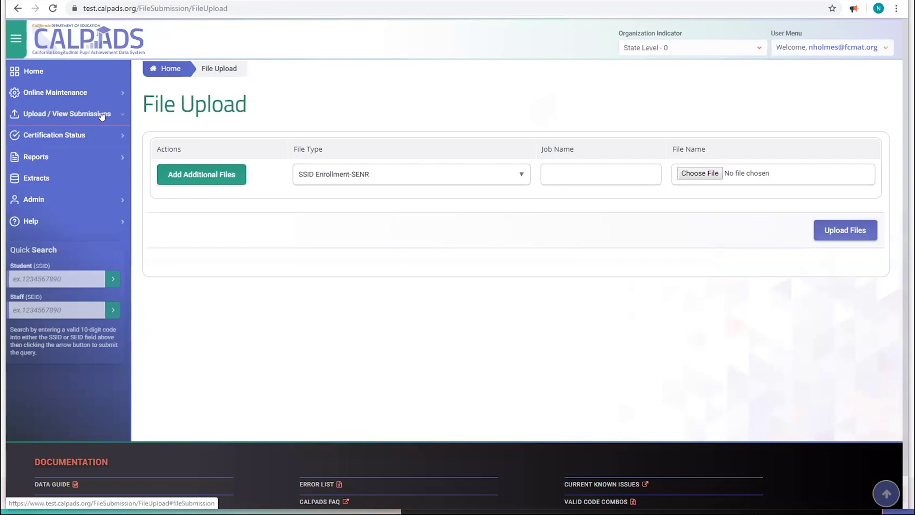
left_click(76, 116)
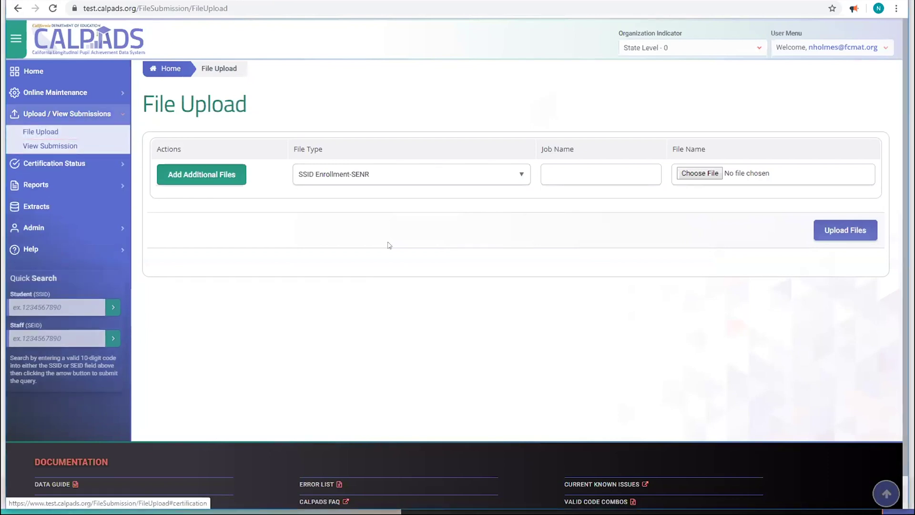
left_click(352, 178)
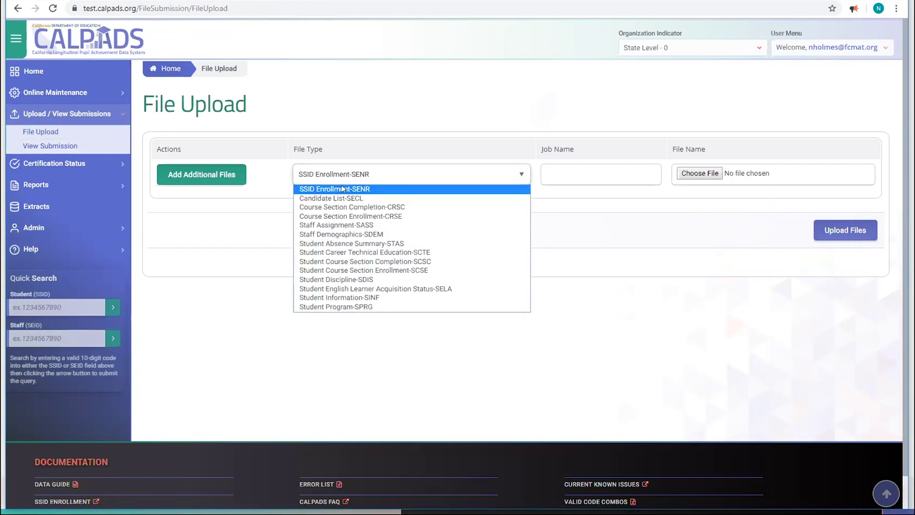
left_click(343, 189)
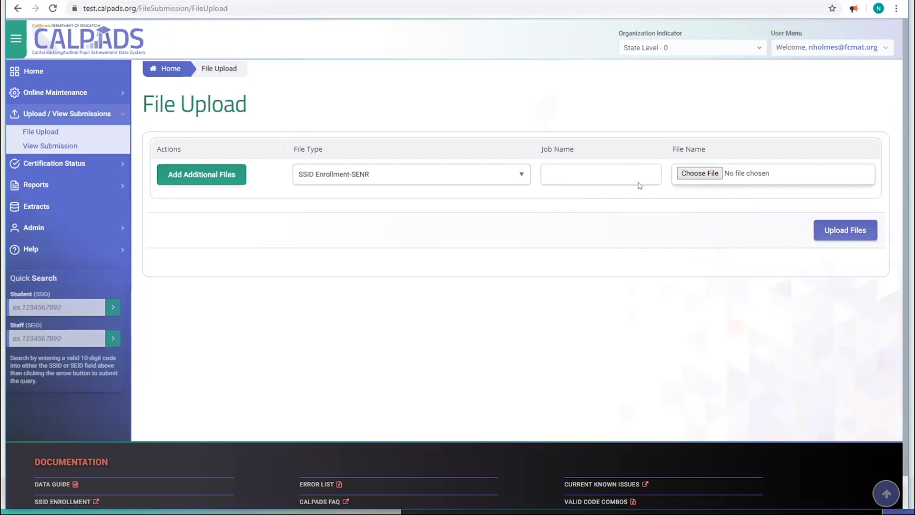
left_click(162, 235)
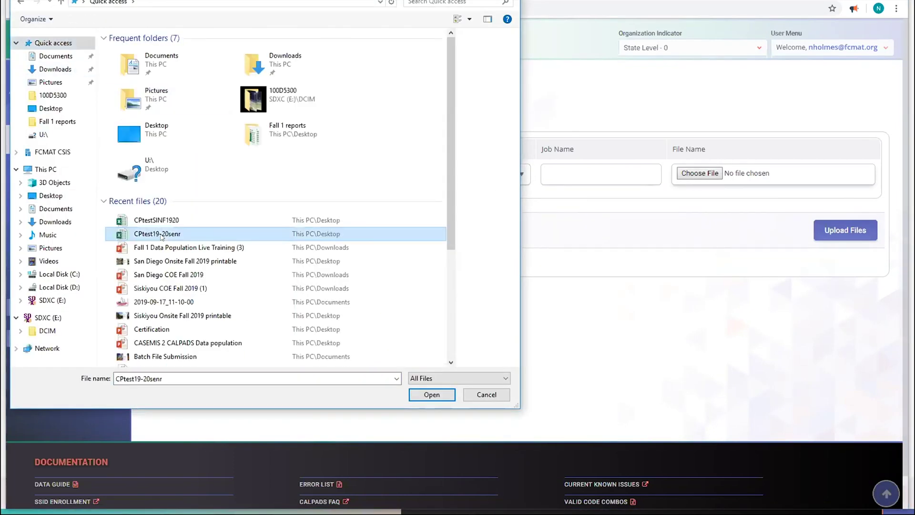
left_click(439, 396)
left_click(845, 230)
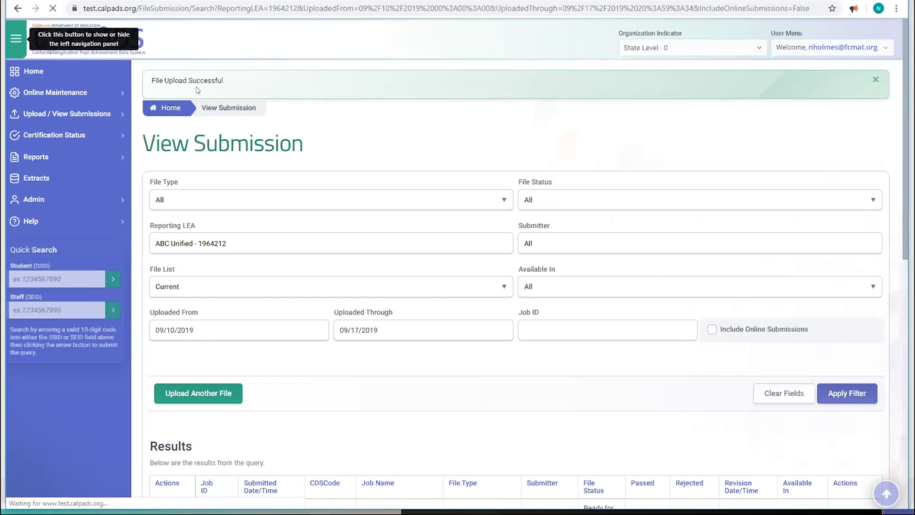
Dismiss the success banner and pick your own account in the Submitter filter
left_click(874, 81)
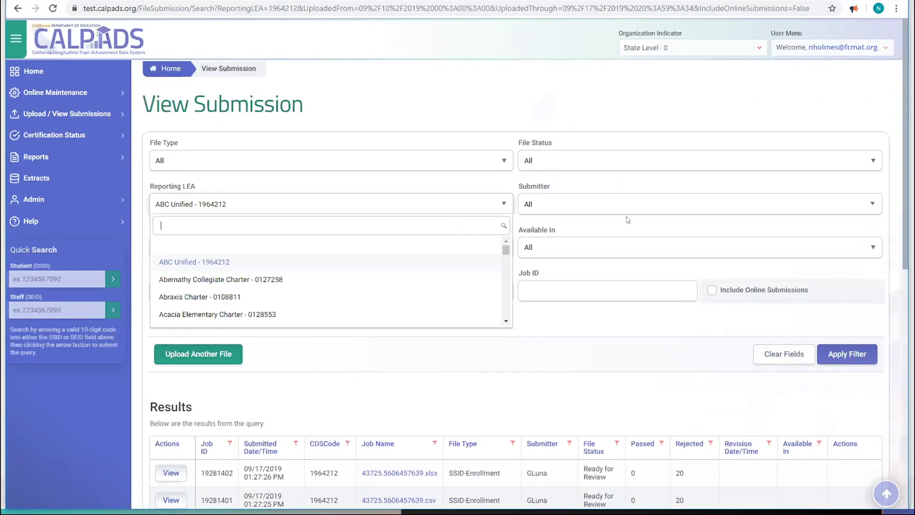
left_click(624, 207)
scroll(608, 277, "down", 5)
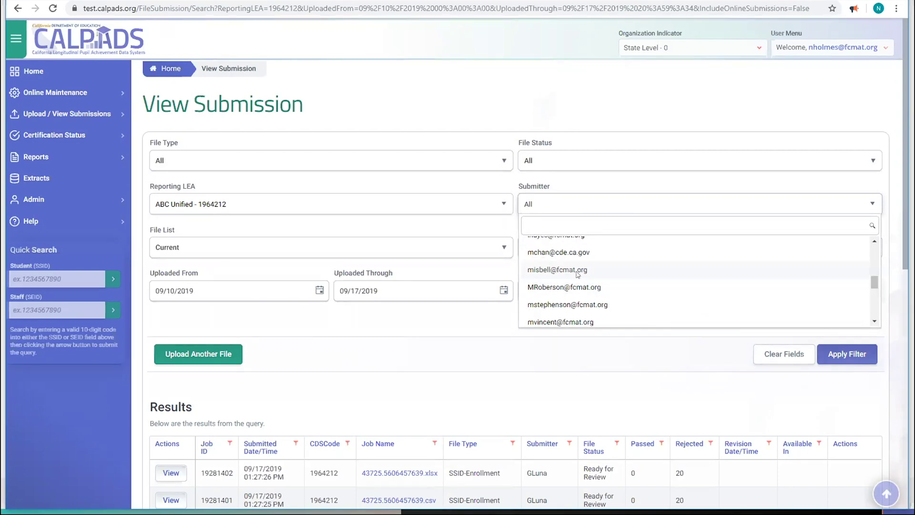
scroll(572, 277, "down", 5)
scroll(558, 286, "up", 5)
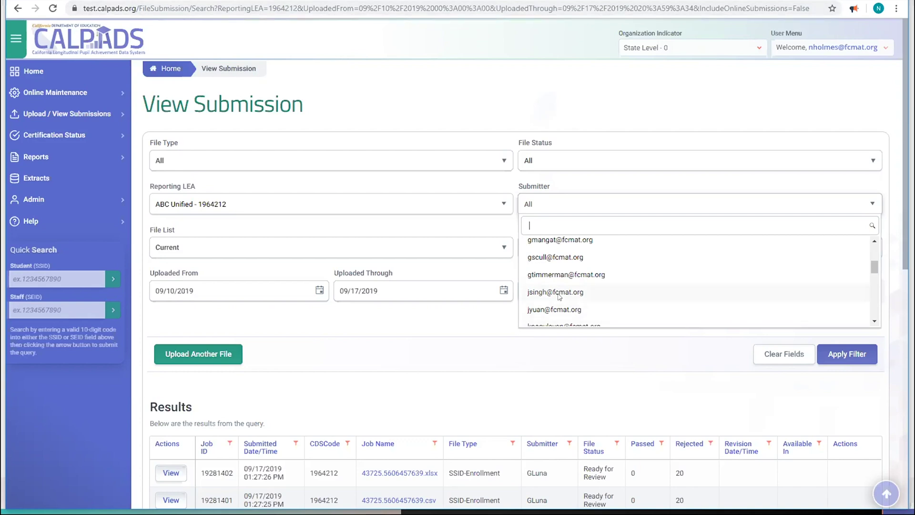
scroll(561, 295, "up", 1)
scroll(552, 273, "up", 2)
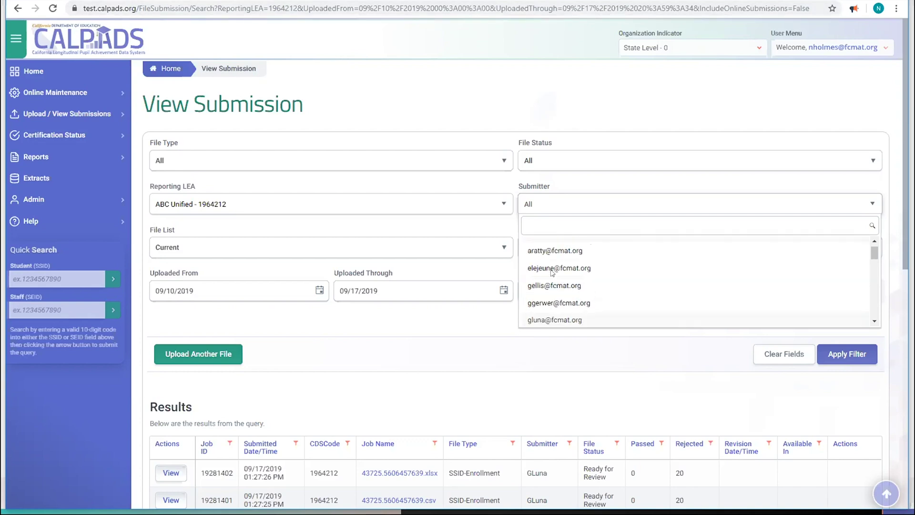
scroll(550, 272, "down", 3)
scroll(550, 272, "down", 3)
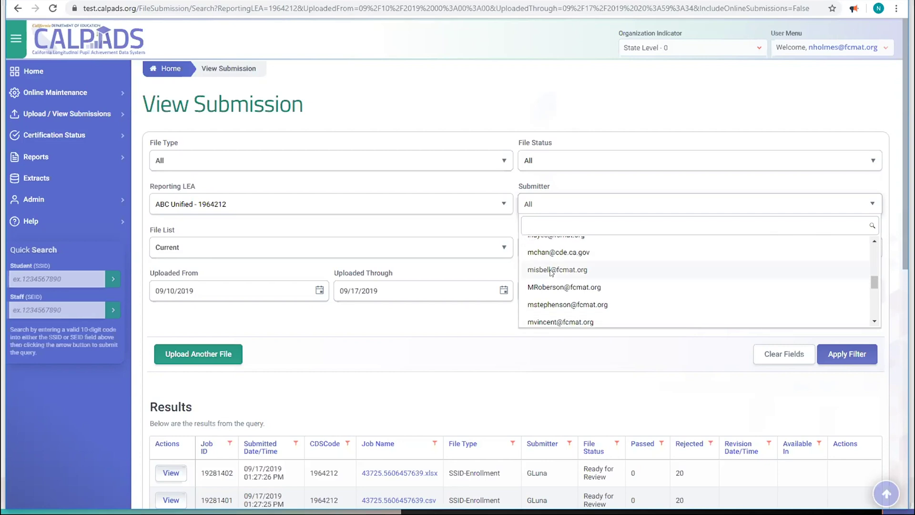
scroll(550, 272, "down", 2)
left_click(539, 284)
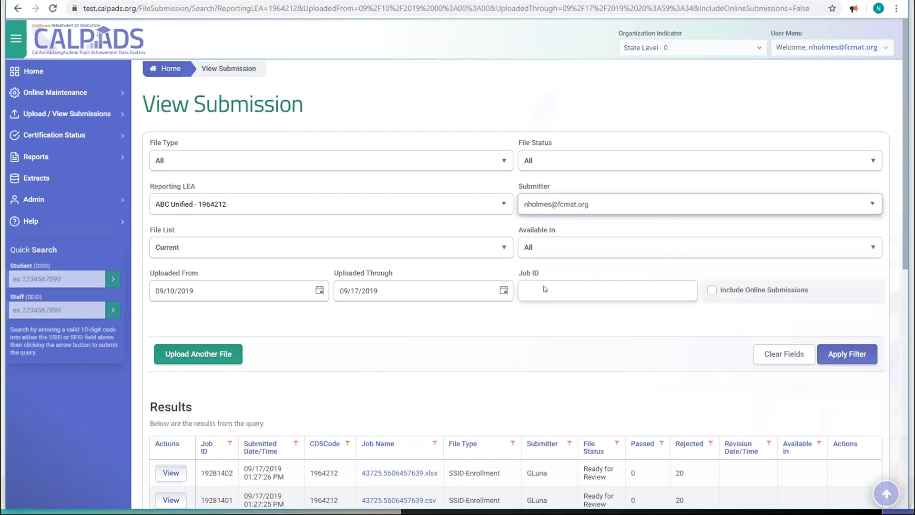
Apply the submitter filter and scroll down to the Results list
left_click(818, 361)
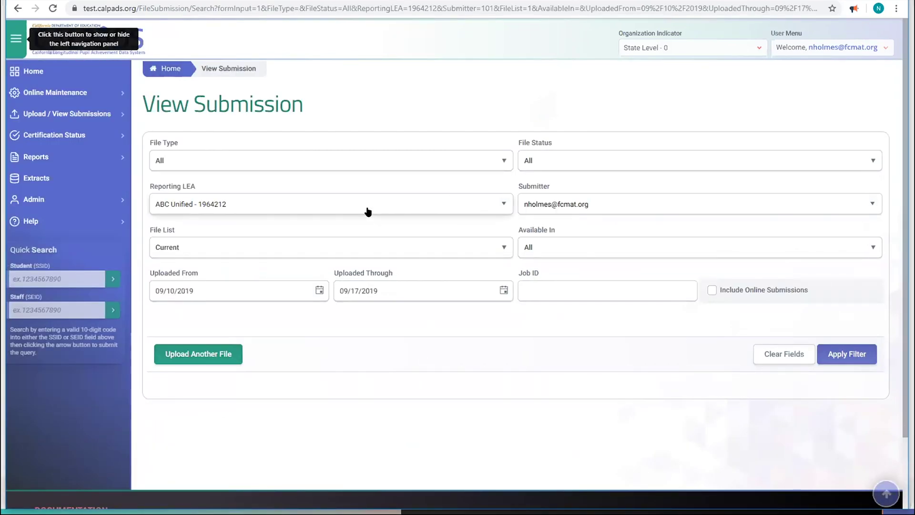
left_click(501, 204)
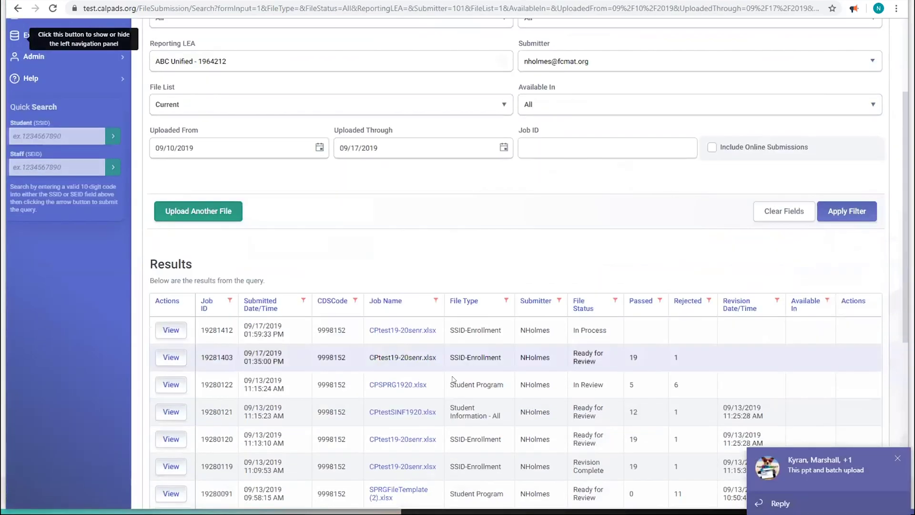
scroll(452, 380, "down", 2)
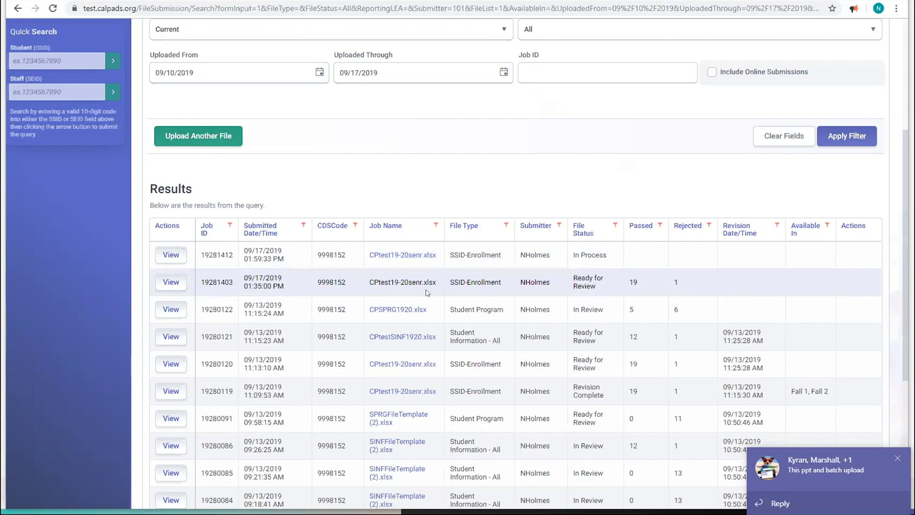
Open job 19281403's details and review its SENR0027 and SENR9999 errors and SENR0269 warnings
left_click(168, 283)
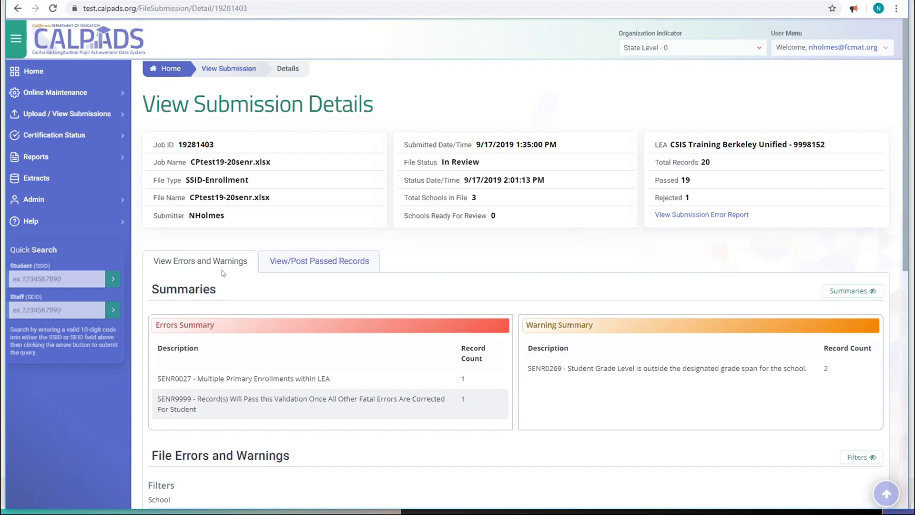
scroll(417, 252, "down", 3)
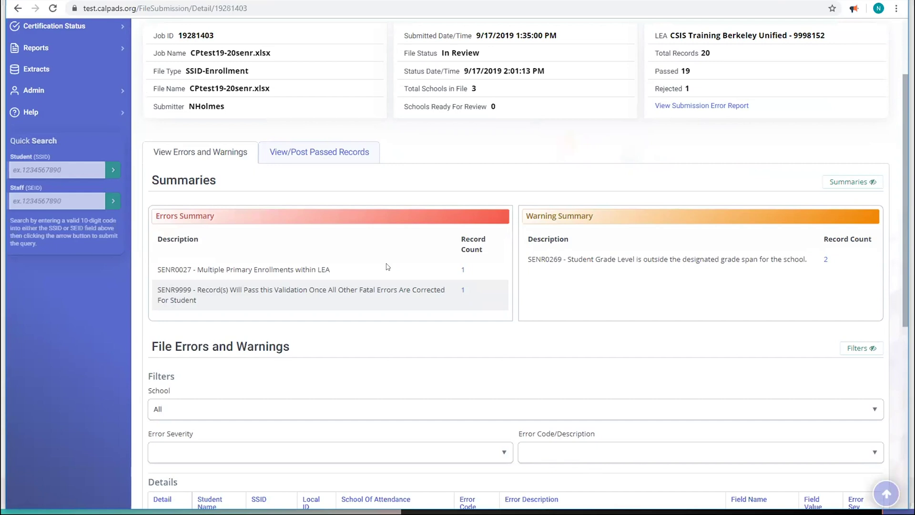
scroll(388, 265, "up", 3)
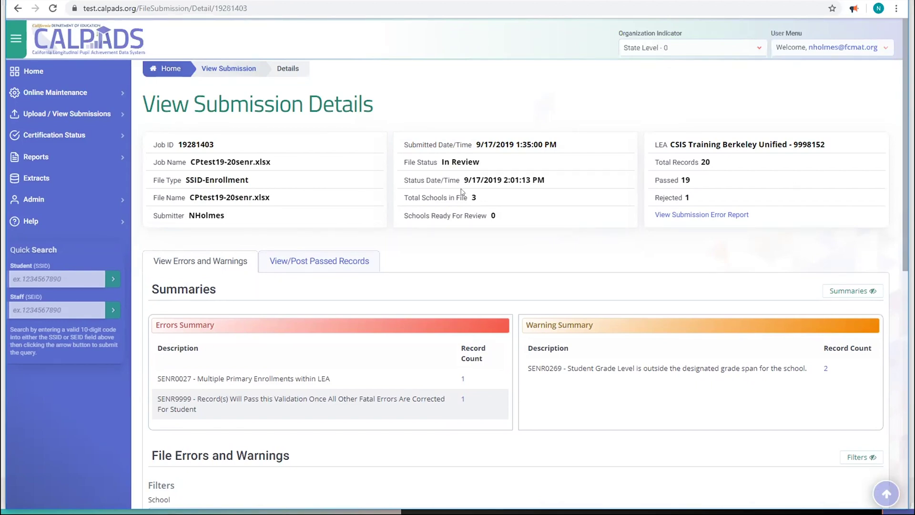
scroll(458, 212, "down", 2)
scroll(428, 218, "down", 1)
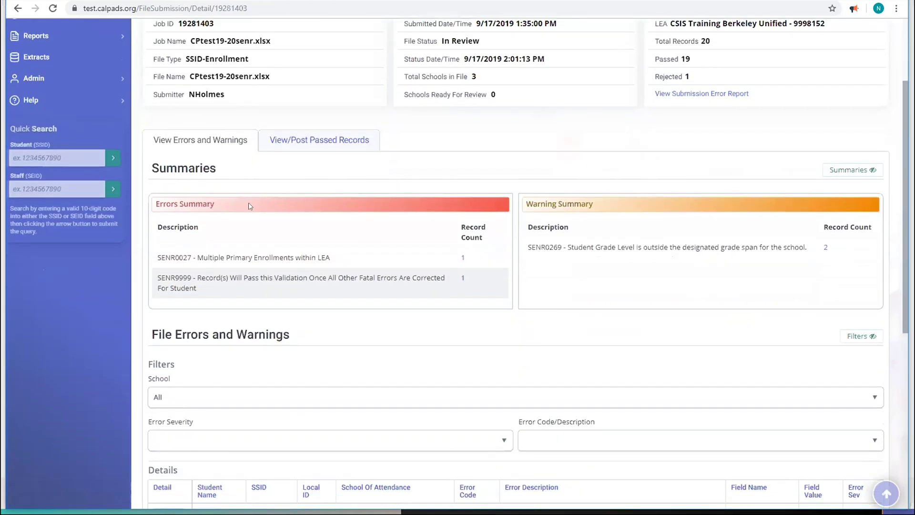
scroll(464, 324, "down", 4)
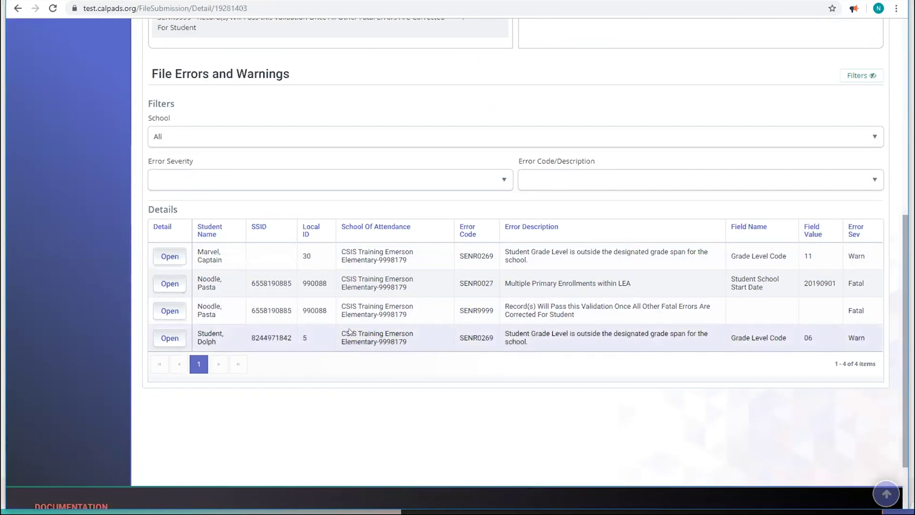
scroll(305, 333, "up", 4)
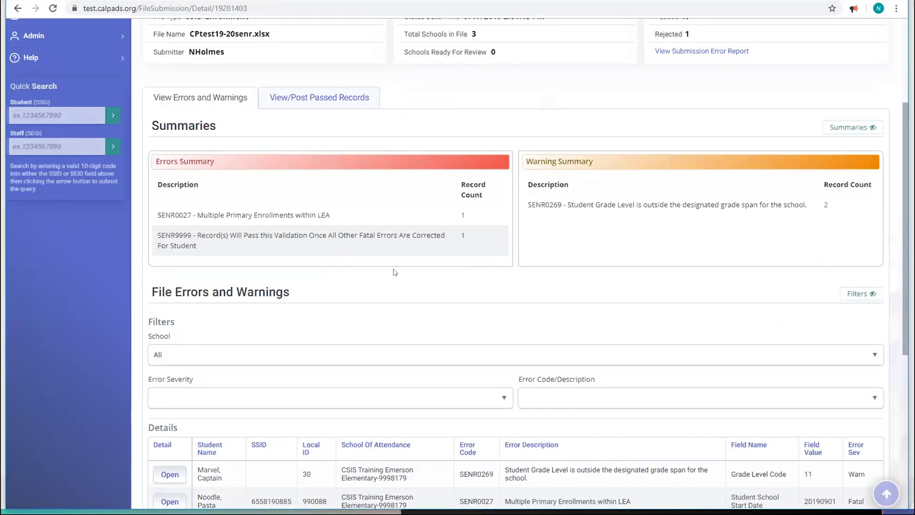
Scroll to the four-record File Errors and Warnings table and highlight the SENR9999 error description
scroll(394, 277, "down", 1)
scroll(394, 280, "down", 2)
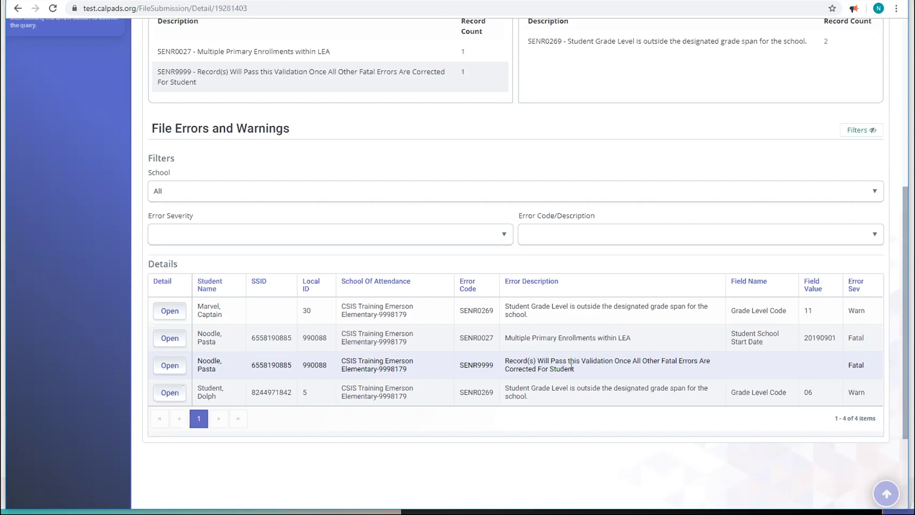
left_click_drag(535, 361, 564, 437)
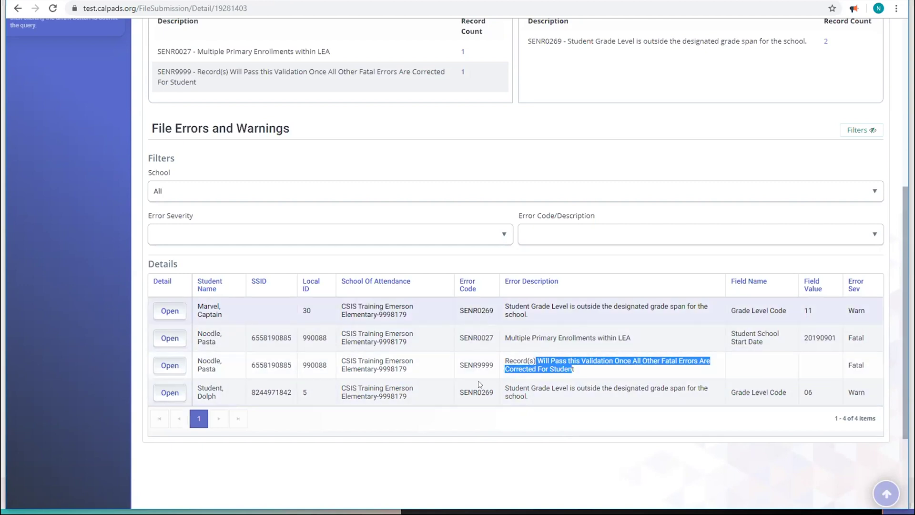
scroll(537, 420, "up", 4)
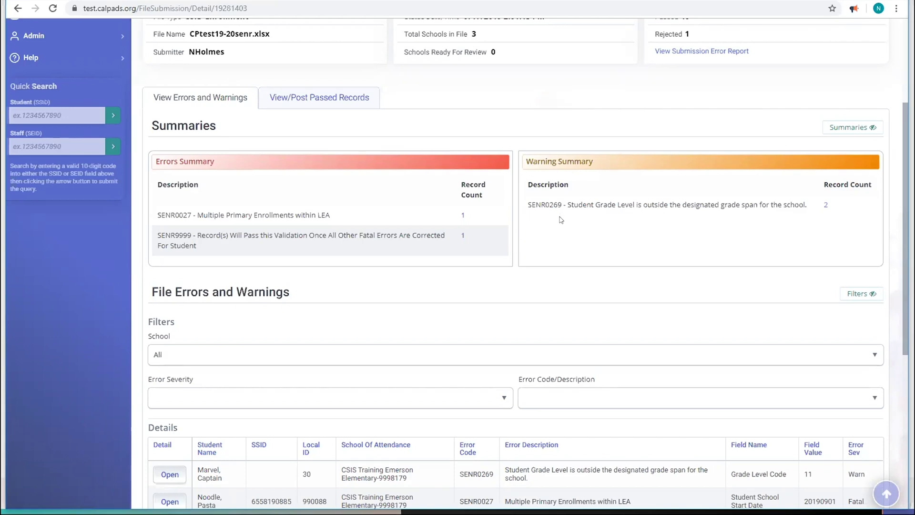
scroll(620, 229, "down", 1)
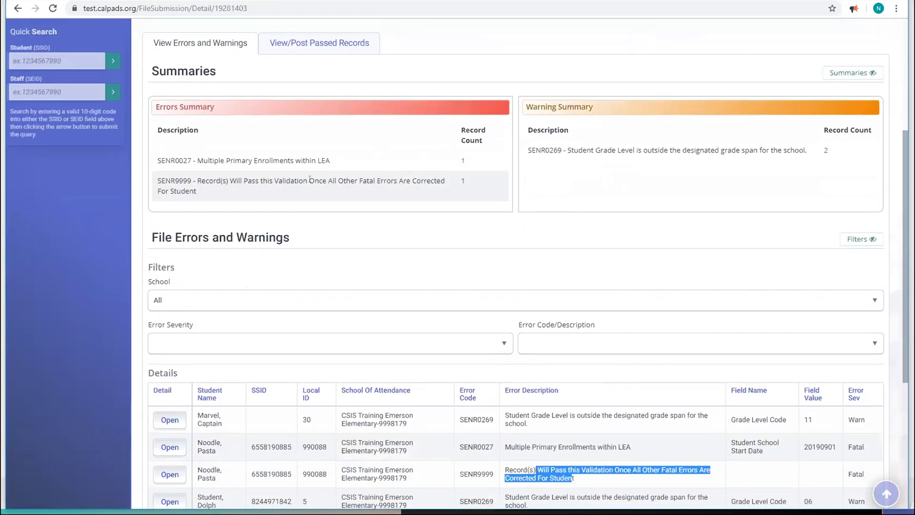
scroll(312, 180, "down", 2)
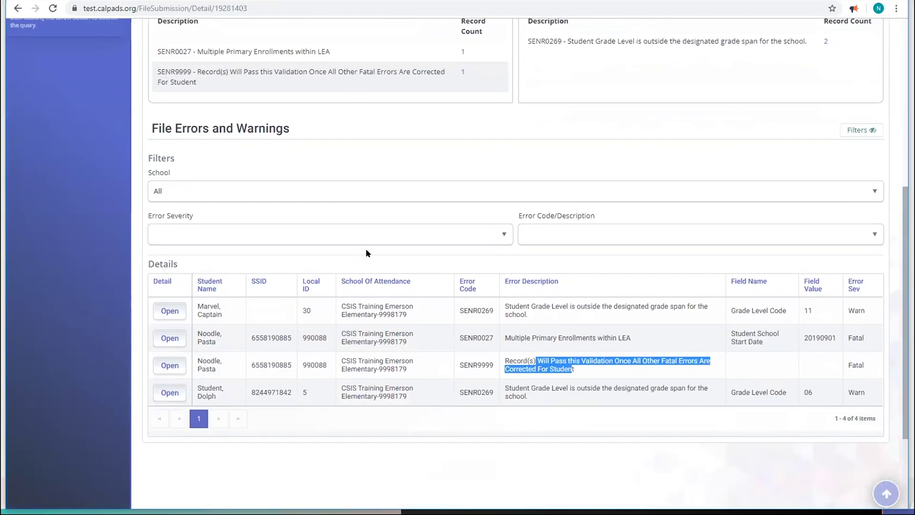
scroll(367, 253, "up", 3)
scroll(365, 250, "down", 1)
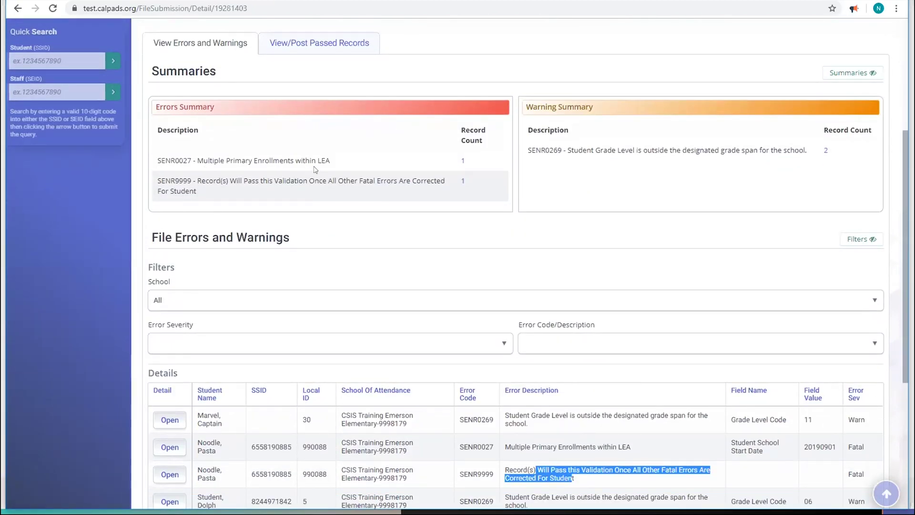
scroll(350, 210, "down", 3)
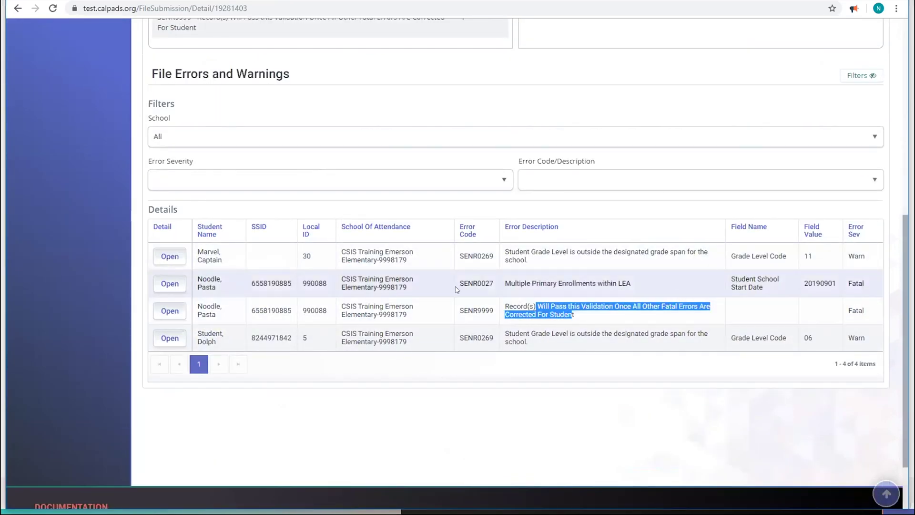
Open the SENR0027 error record's detail and copy the student's SSID
left_click(171, 286)
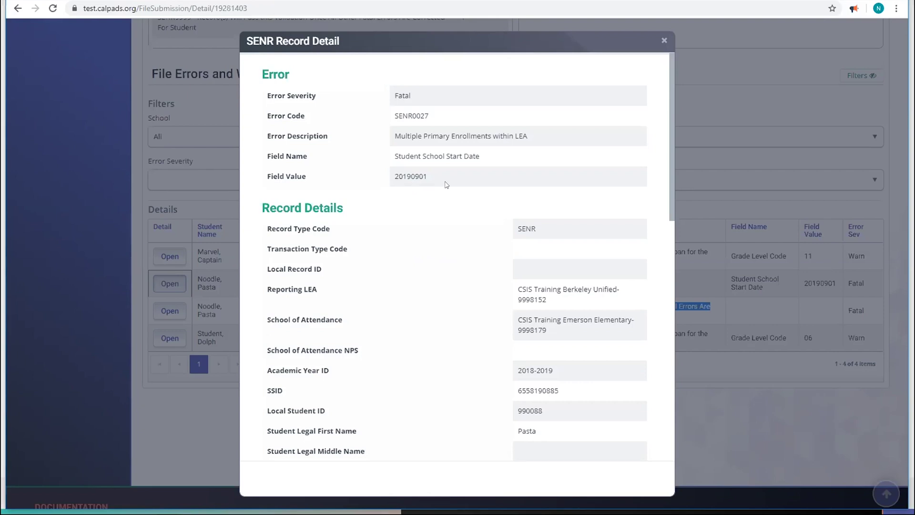
scroll(446, 181, "down", 3)
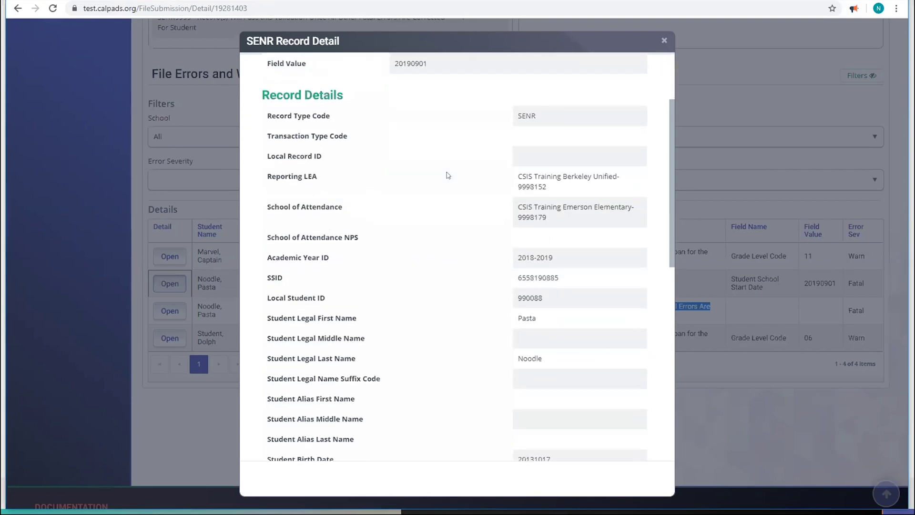
scroll(448, 178, "down", 5)
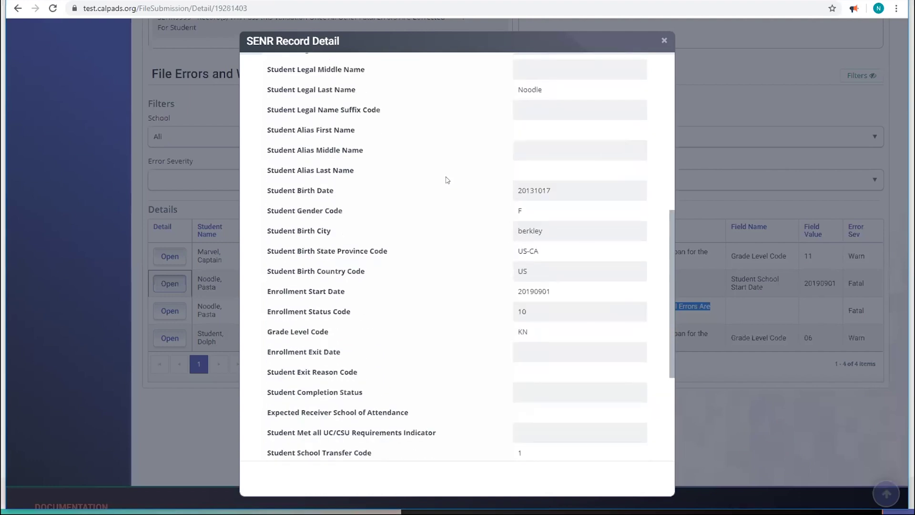
scroll(447, 186, "up", 6)
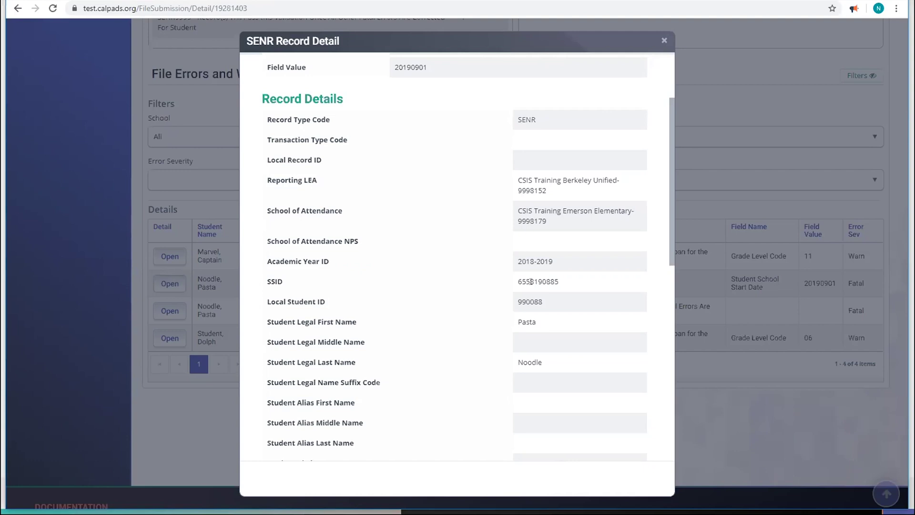
double_click(533, 282)
key("super+c")
right_click(532, 285)
left_click(559, 293)
Close the record detail and open Student Data Maintenance in a new window on the right half
left_click(662, 40)
scroll(208, 273, "up", 1)
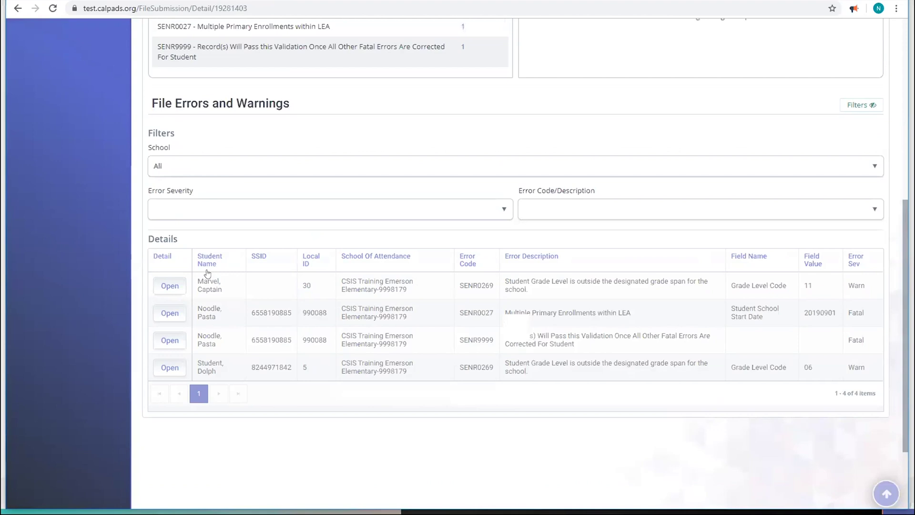
scroll(207, 274, "up", 8)
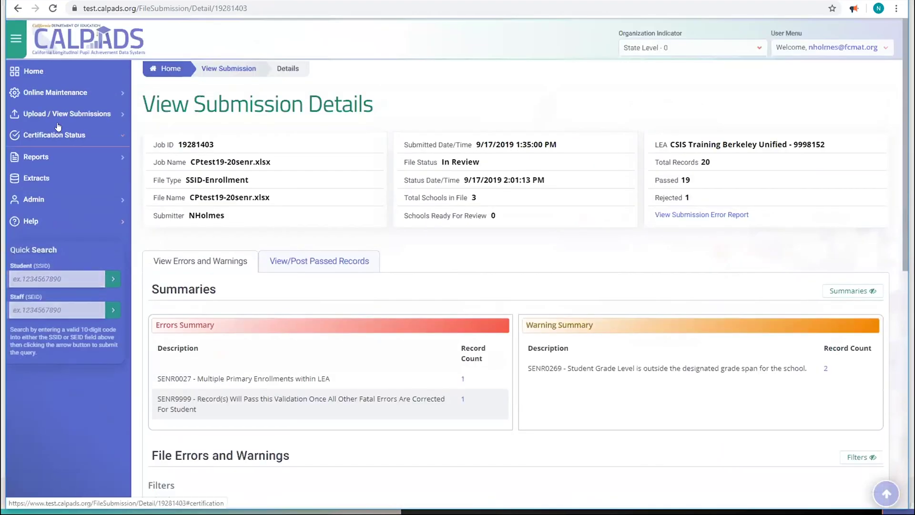
left_click(115, 95)
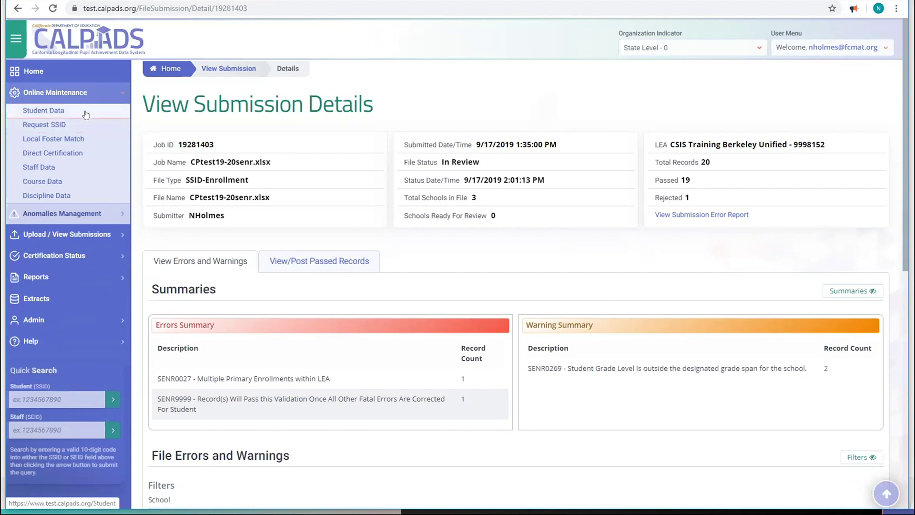
right_click(88, 112)
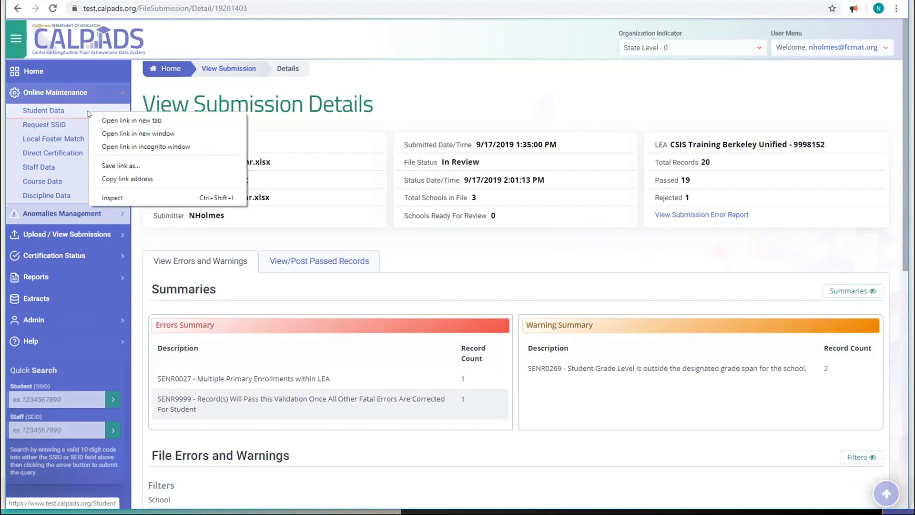
left_click(134, 139)
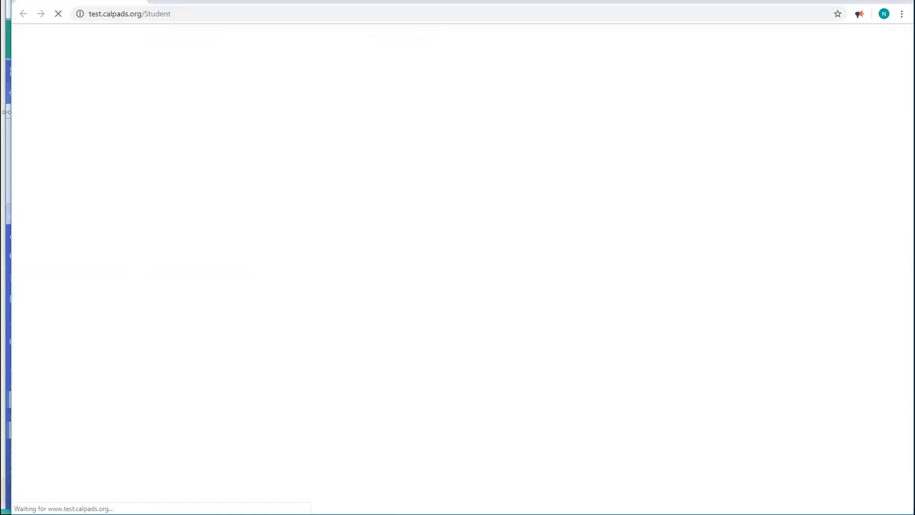
left_click_drag(6, 112, 385, 115)
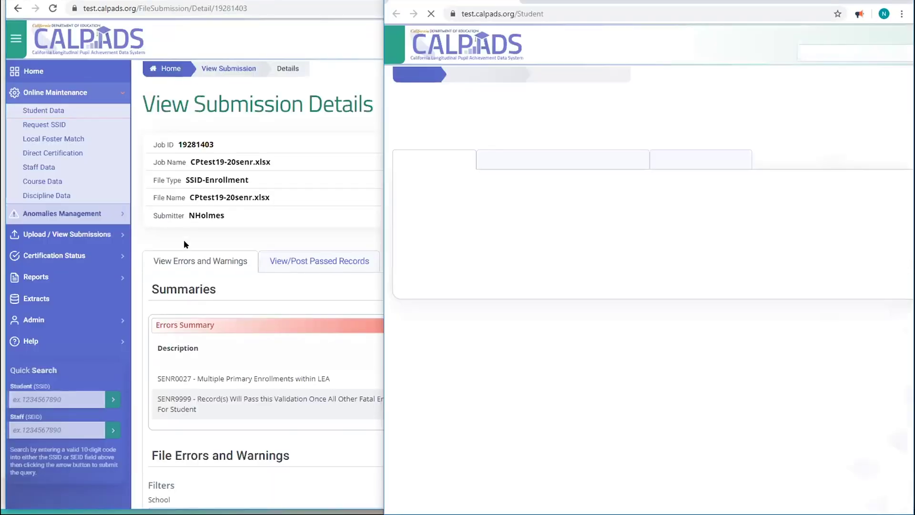
Search the copied SSID, expand the student's two enrollment records, and reopen the SENR0027 detail
right_click(435, 220)
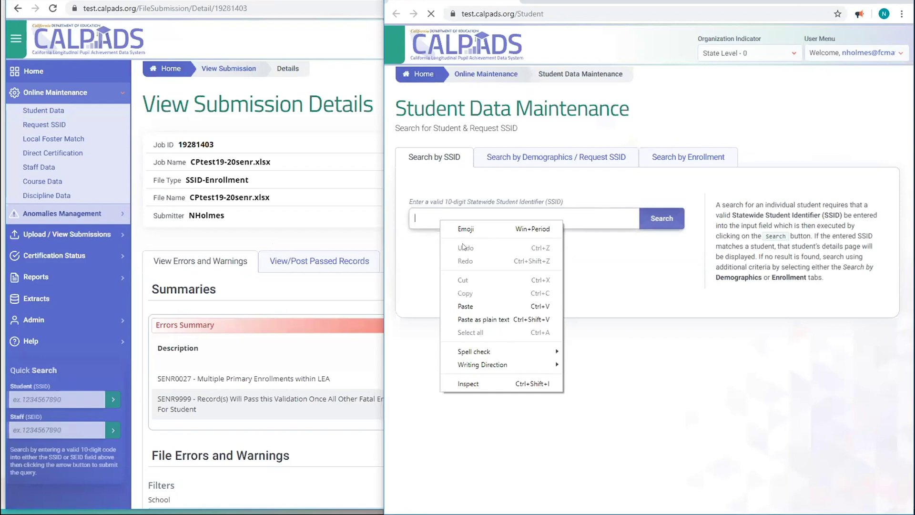
left_click(472, 303)
left_click(668, 219)
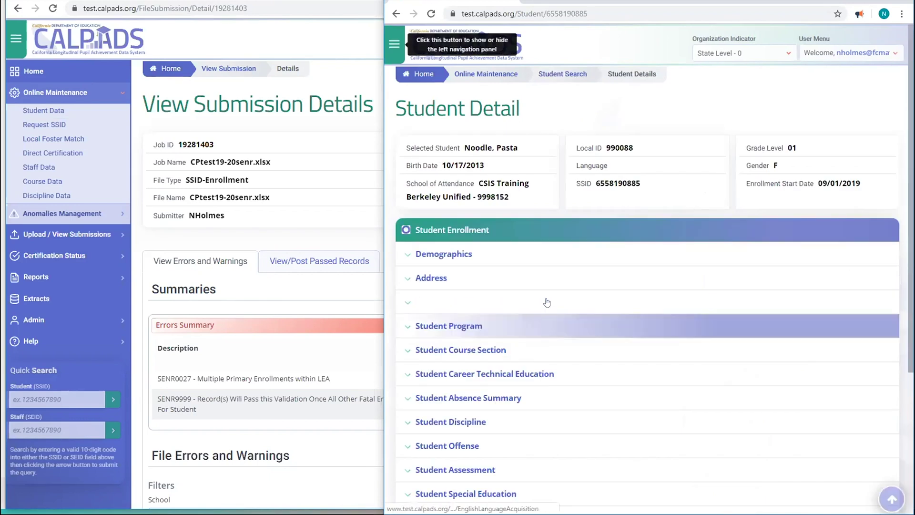
left_click(457, 231)
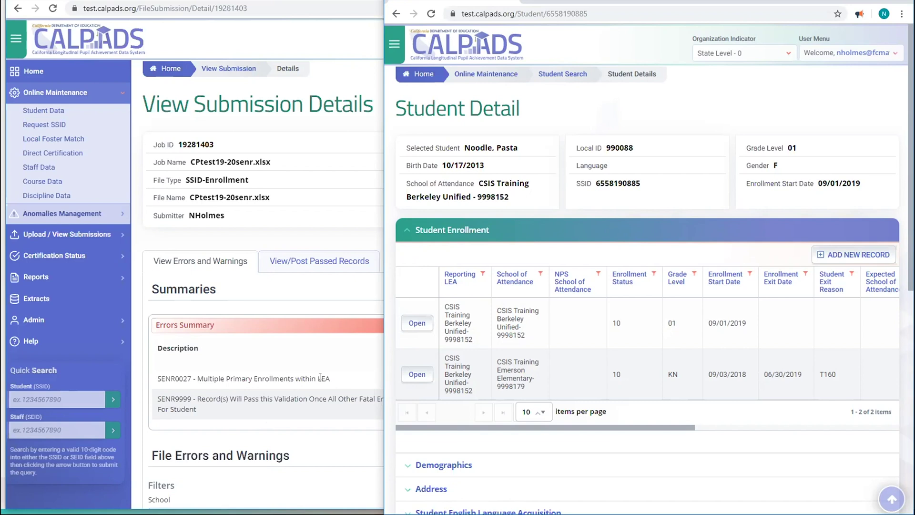
scroll(319, 376, "down", 1)
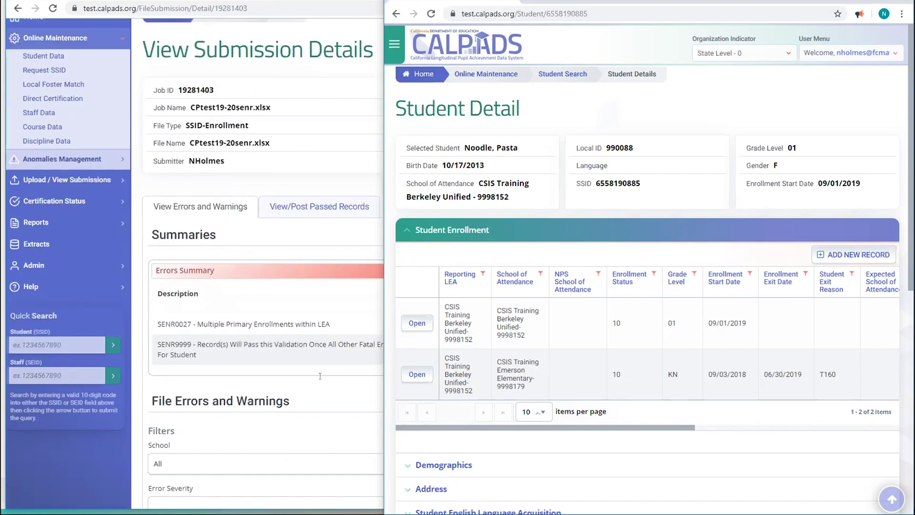
scroll(320, 377, "down", 7)
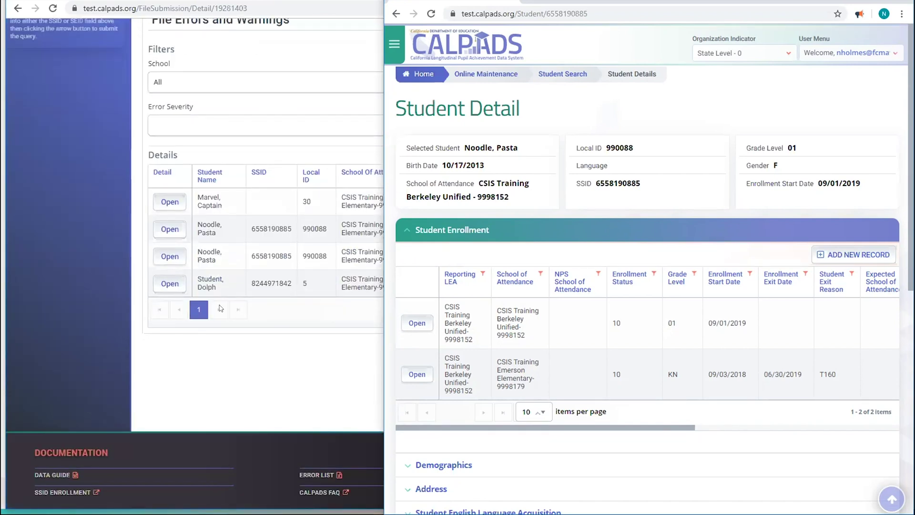
left_click(171, 232)
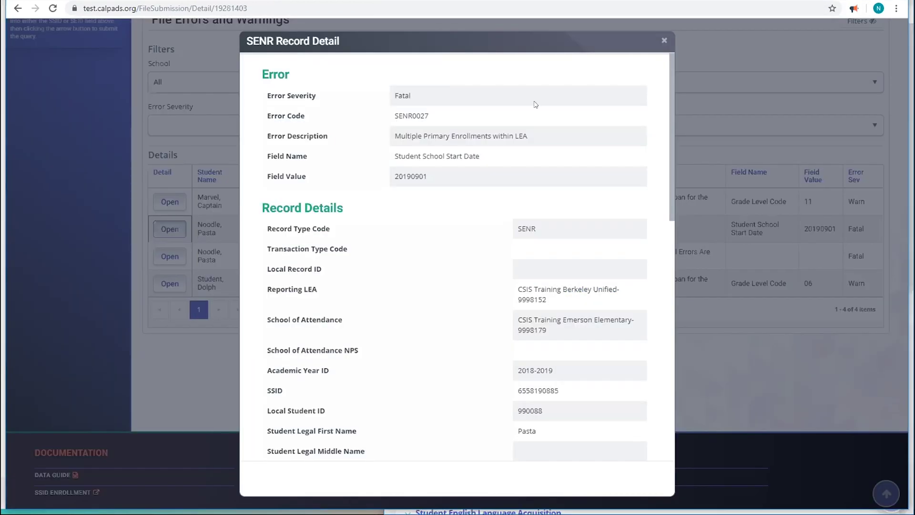
Place the submission window beside the student detail and review the SENR0027 record: Emerson Elementary, KN, 20190901
key("super+Left")
left_click(564, 111)
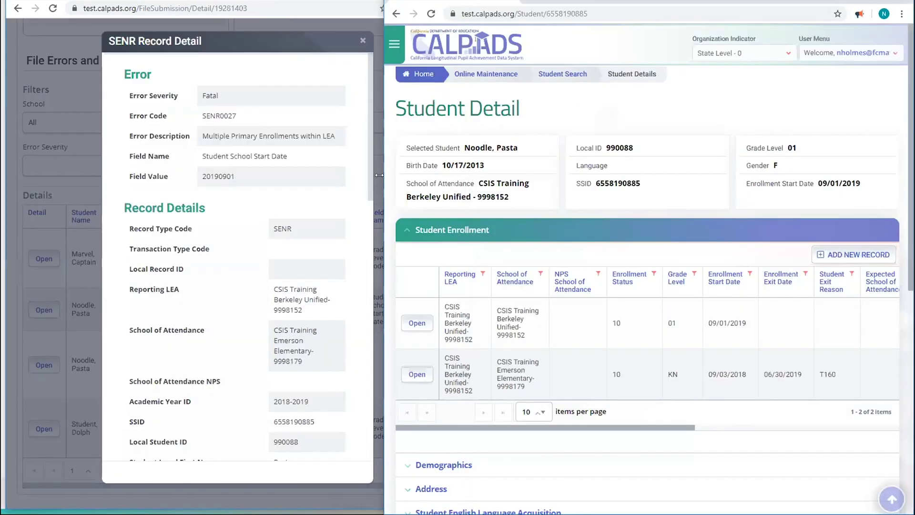
left_click_drag(408, 168, 414, 175)
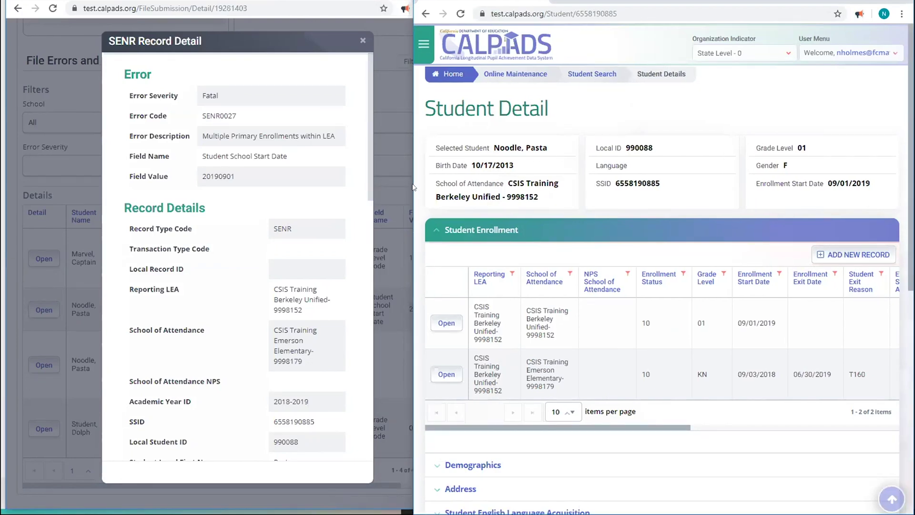
left_click_drag(409, 184, 461, 183)
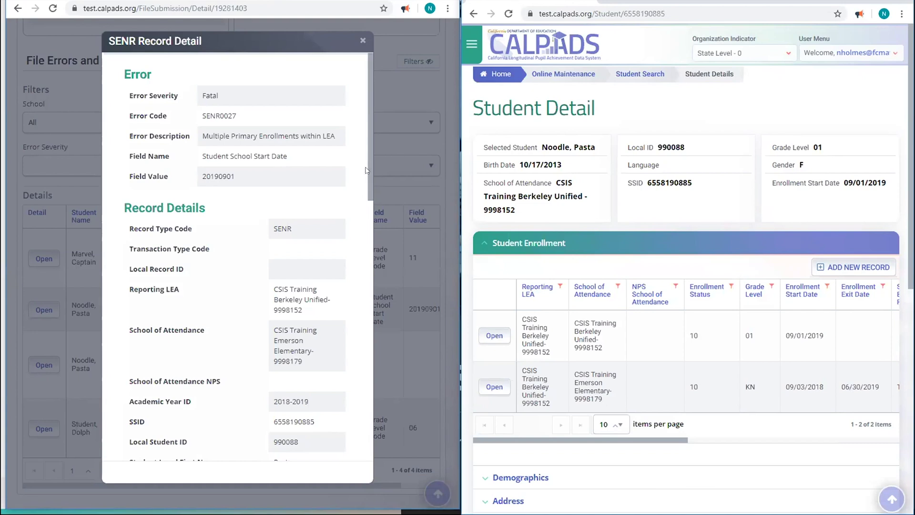
scroll(368, 184, "down", 1)
left_click_drag(368, 184, 364, 273)
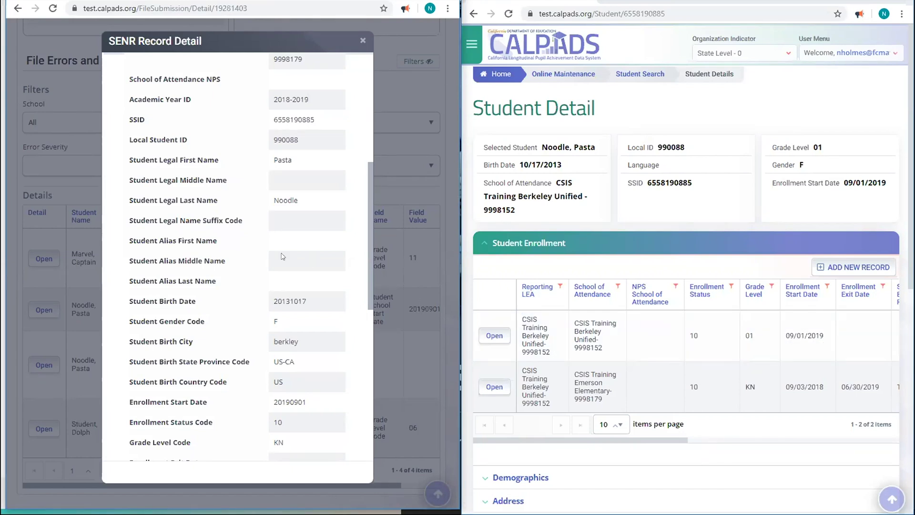
scroll(290, 319, "down", 2)
scroll(291, 319, "up", 6)
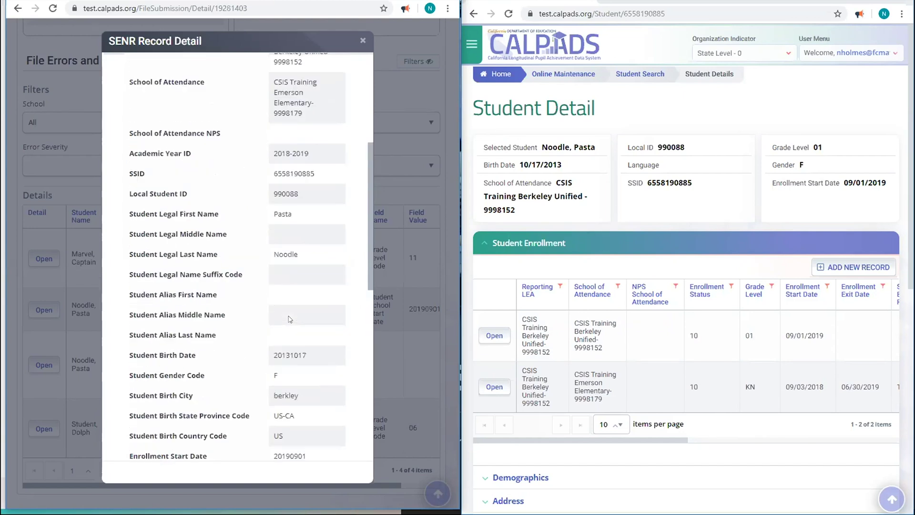
scroll(291, 318, "down", 8)
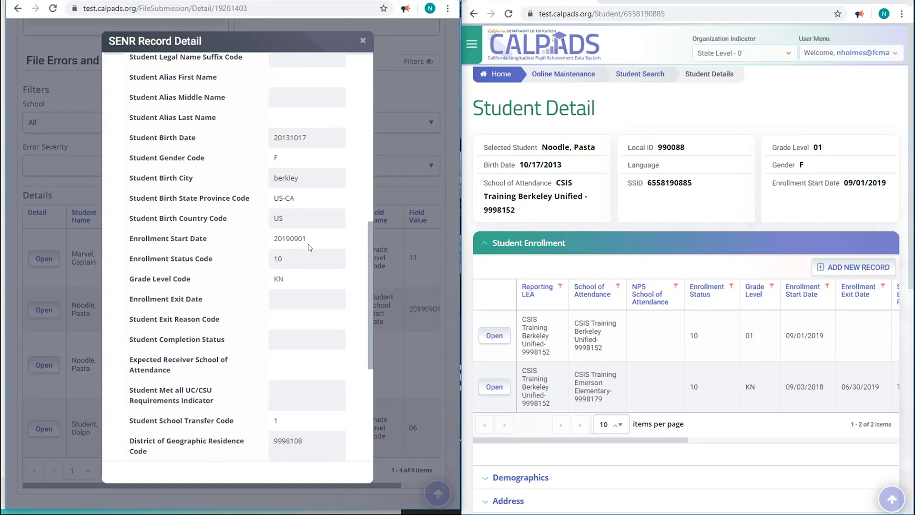
scroll(309, 243, "up", 9)
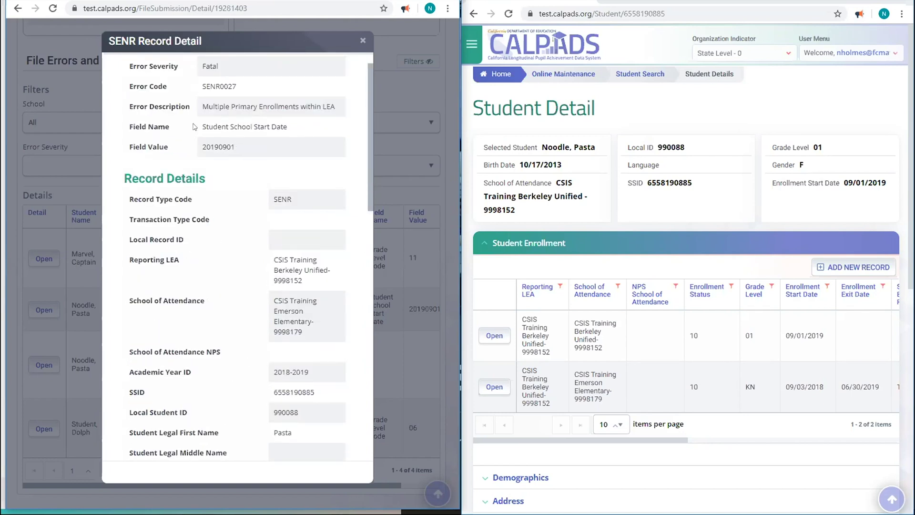
Highlight the SENR0027 record's Student School Start Date and School of Attendance values
mouse_move(194, 126)
left_mouse_down()
mouse_move(292, 133)
mouse_move(240, 147)
mouse_move(196, 142)
left_mouse_up()
left_click_drag(288, 126, 195, 119)
scroll(228, 162, "down", 1)
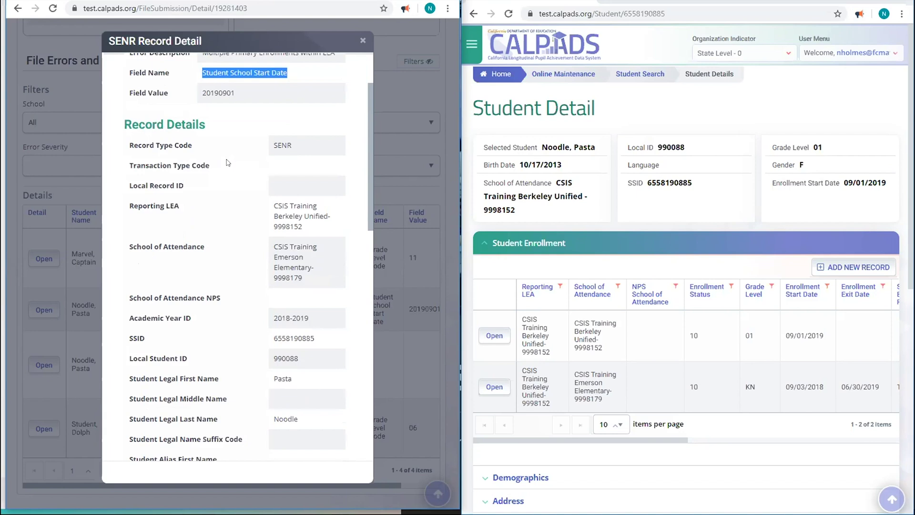
left_click_drag(307, 281, 258, 250)
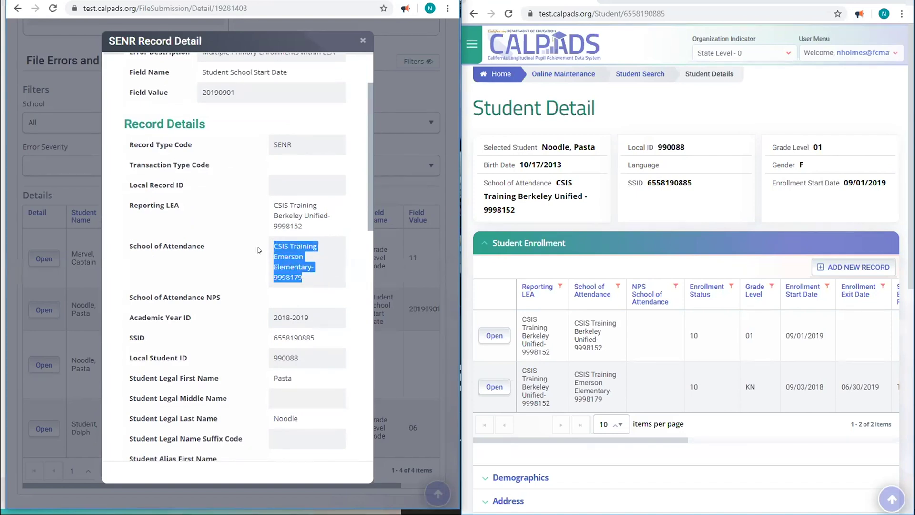
left_click(248, 271)
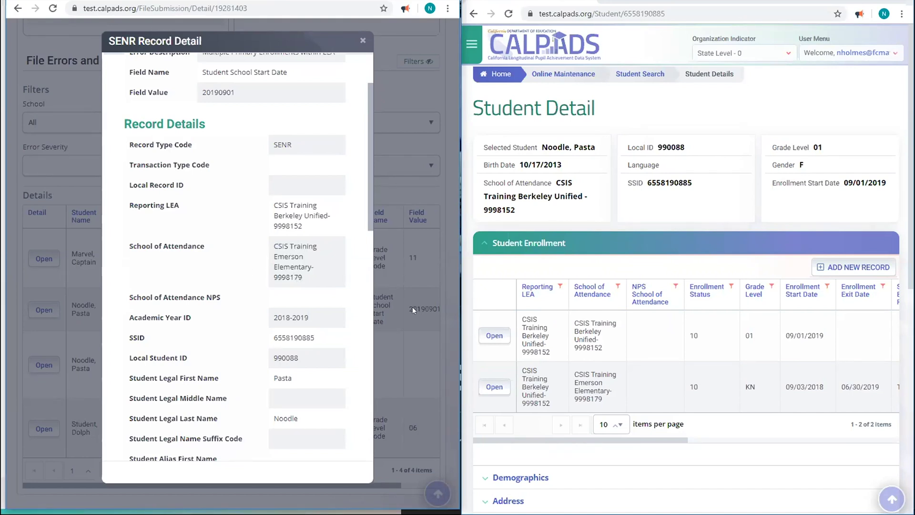
Highlight the school of attendance on the student's existing Berkeley grade 01 enrollment
left_click_drag(606, 351, 570, 324)
left_click(636, 358)
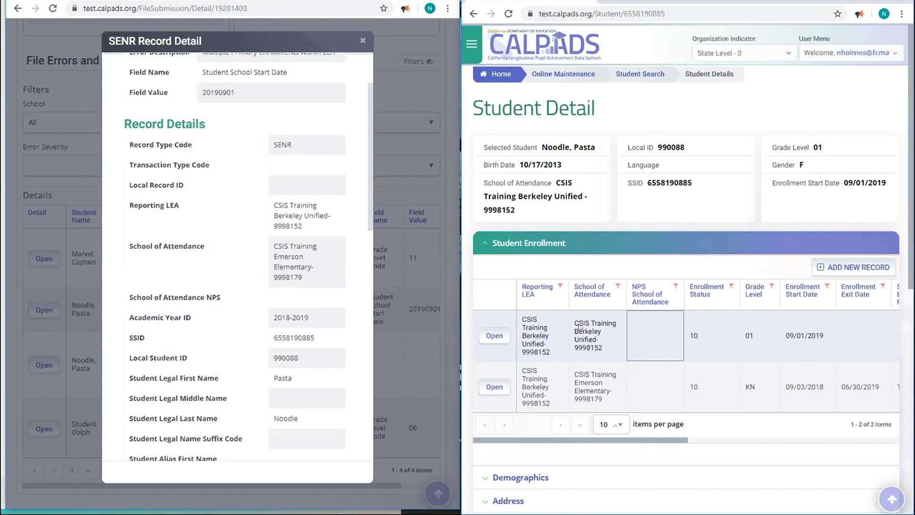
left_click_drag(587, 339, 574, 323)
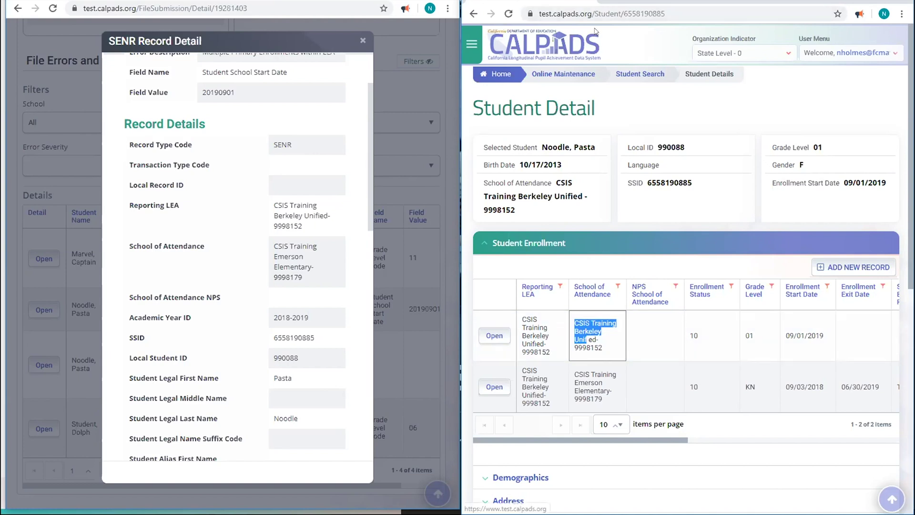
scroll(573, 283, "down", 4)
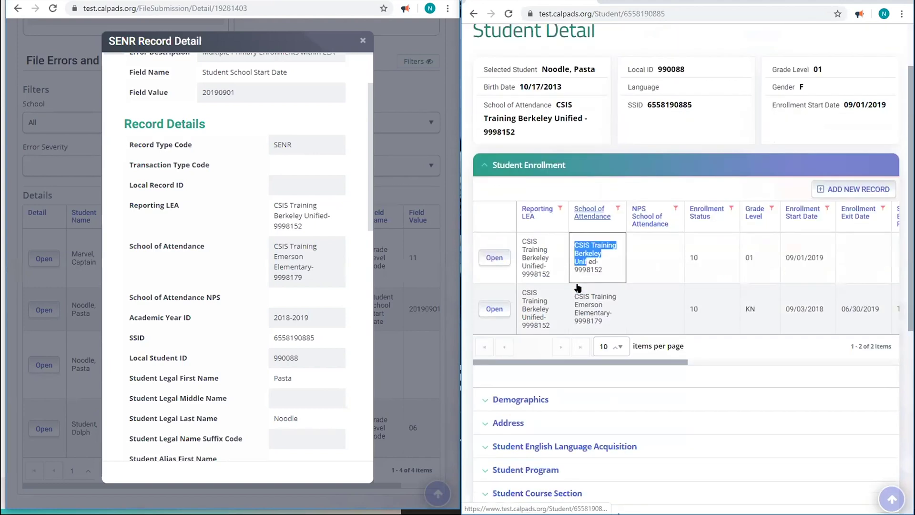
scroll(573, 283, "down", 1)
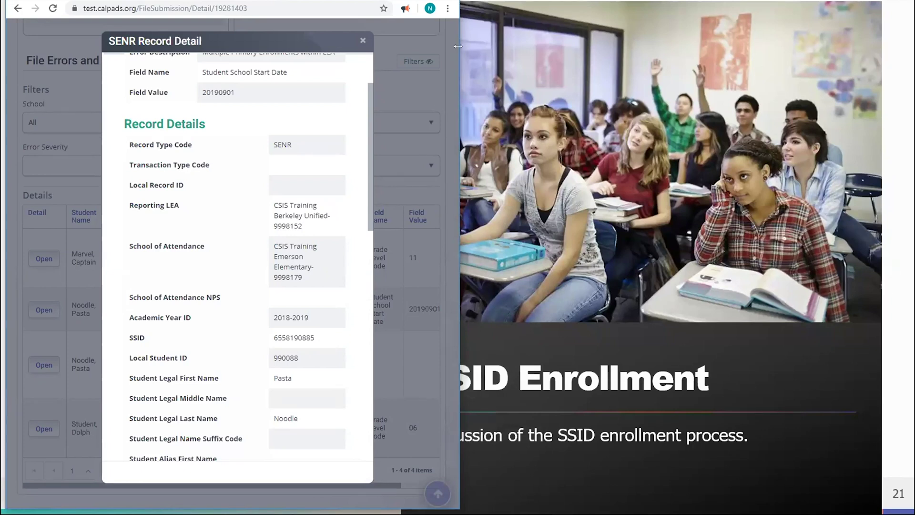
Widen the submission window to full screen and close the SENR Record Detail
left_click_drag(457, 45, 880, 45)
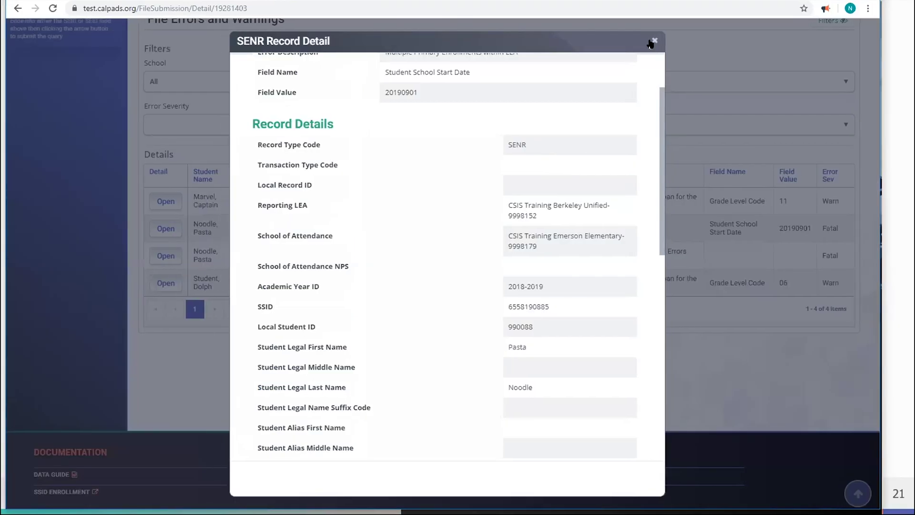
left_click(653, 41)
scroll(299, 276, "up", 4)
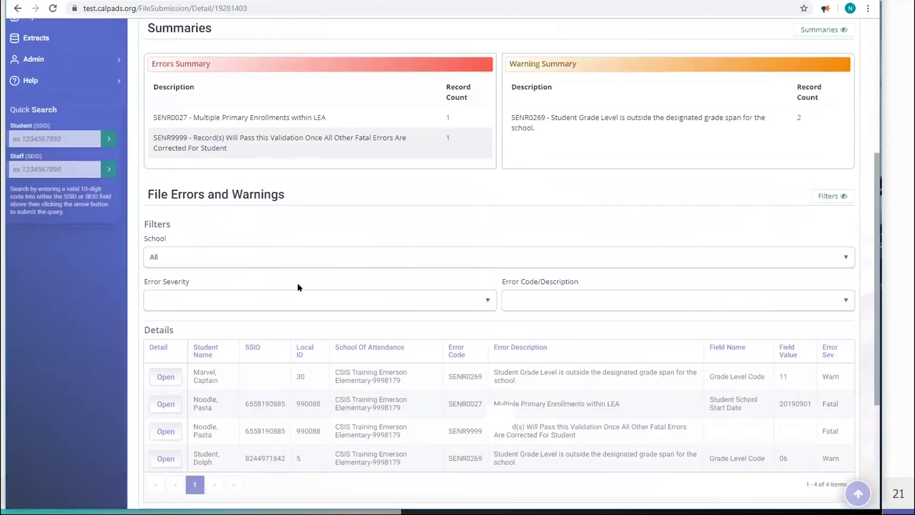
scroll(298, 286, "up", 2)
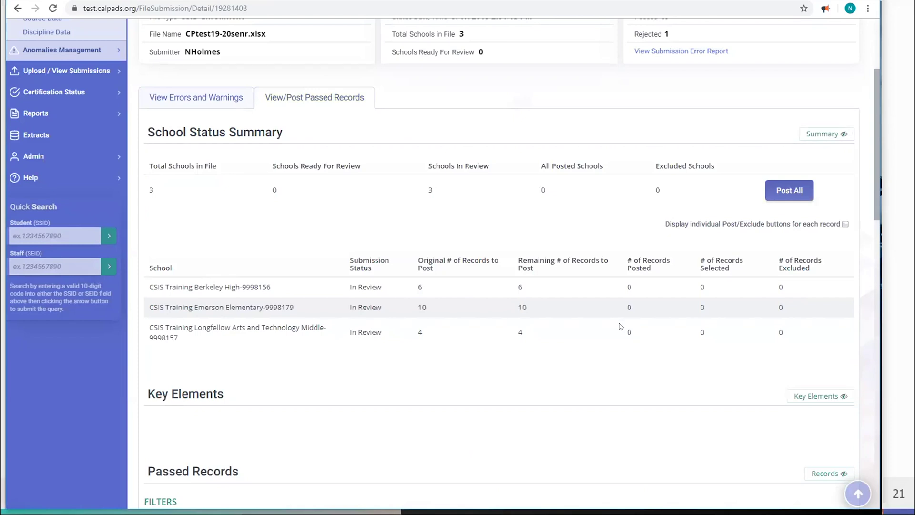
Review View/Post Passed Records: three schools In Review, 20 records to post, none posted
scroll(621, 324, "down", 1)
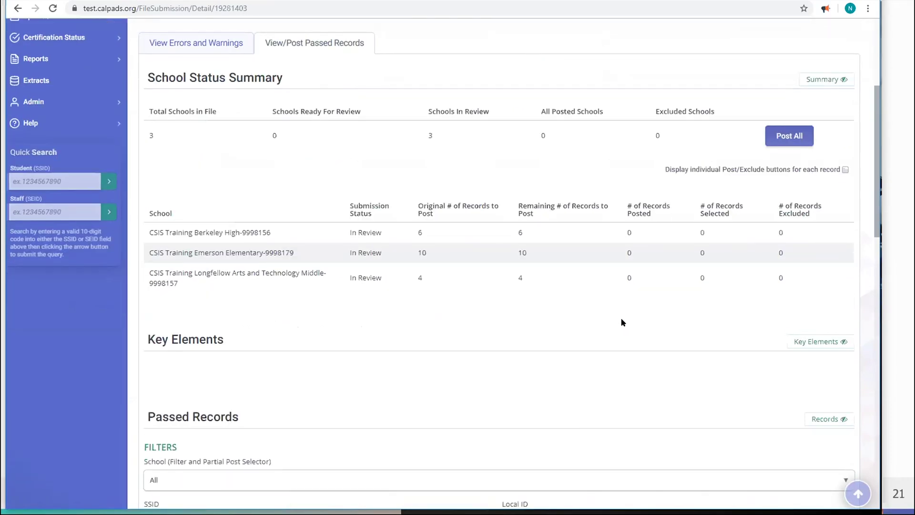
scroll(621, 323, "down", 10)
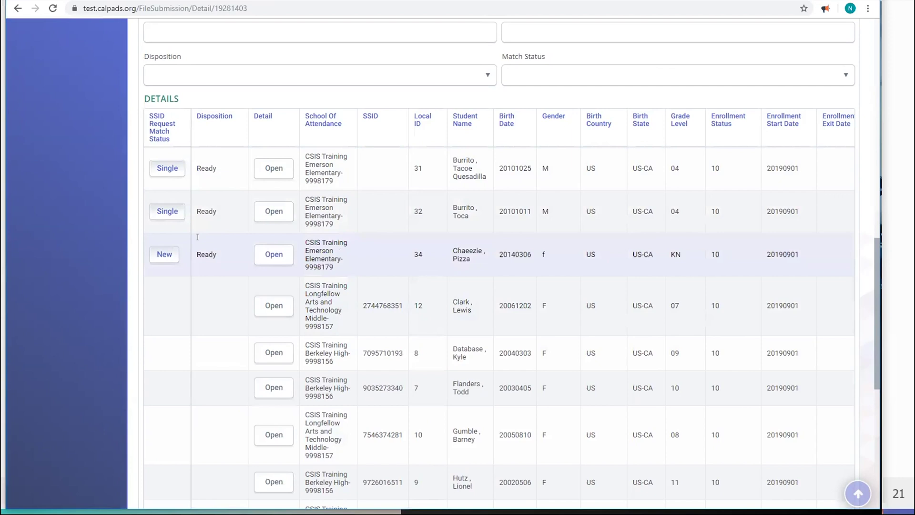
scroll(205, 272, "down", 1)
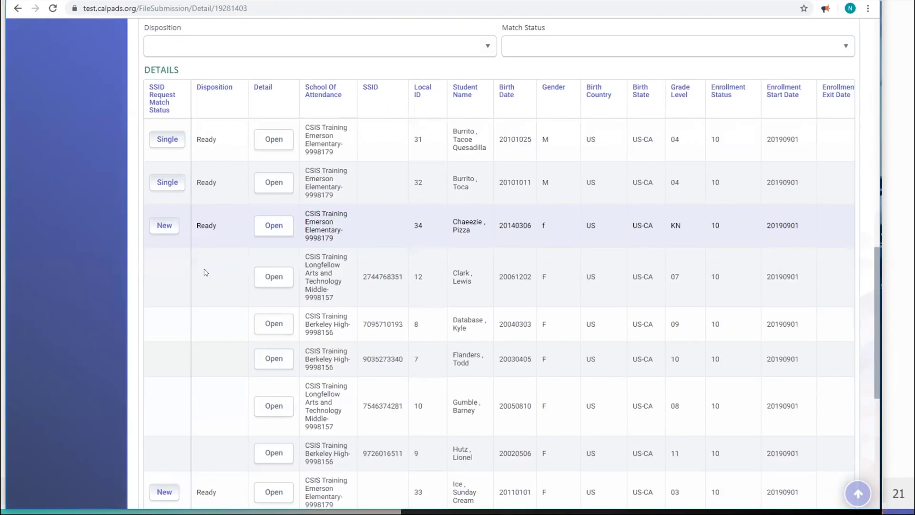
scroll(205, 272, "down", 5)
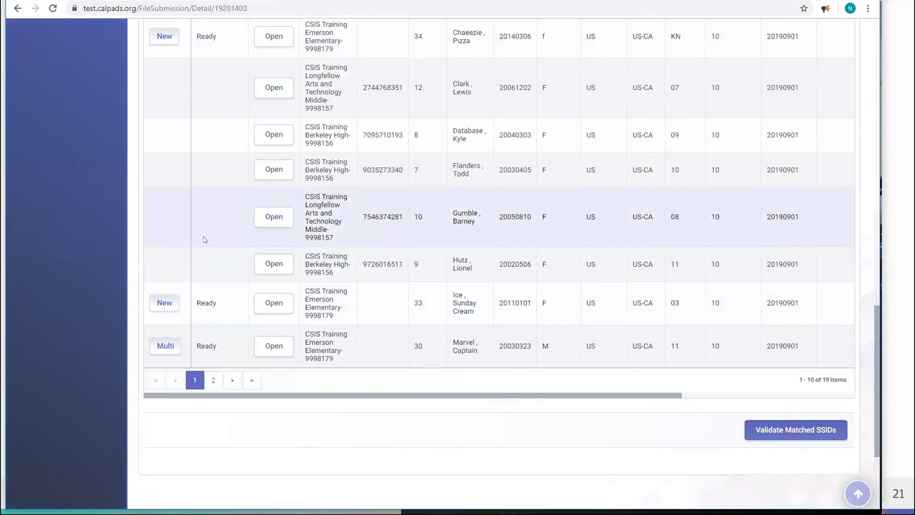
scroll(204, 286, "up", 7)
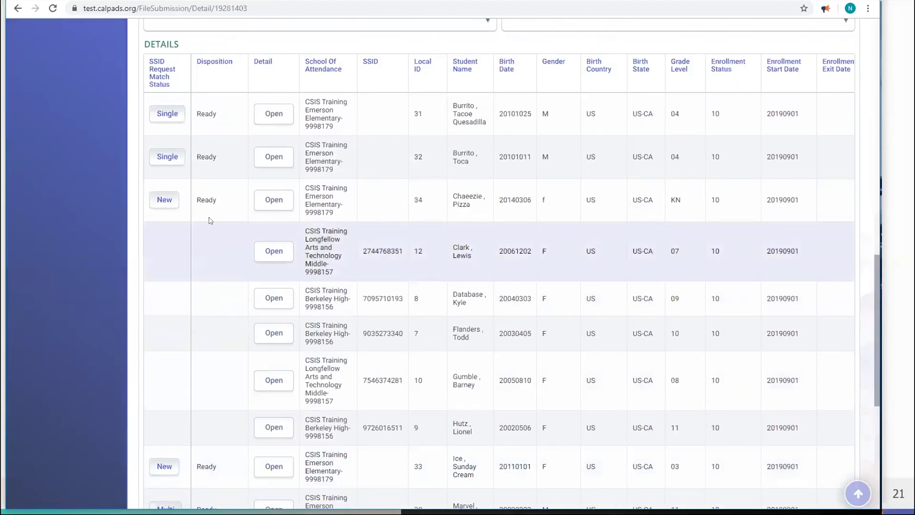
scroll(214, 280, "up", 4)
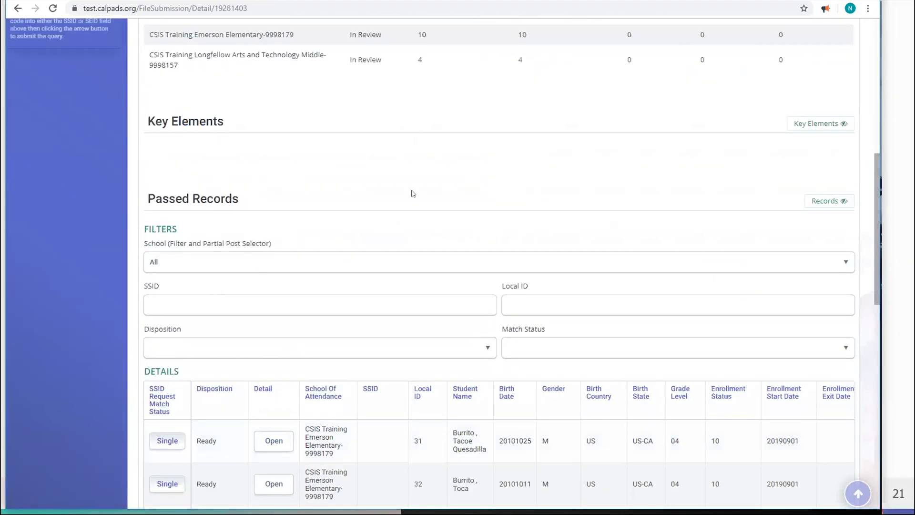
scroll(411, 194, "up", 3)
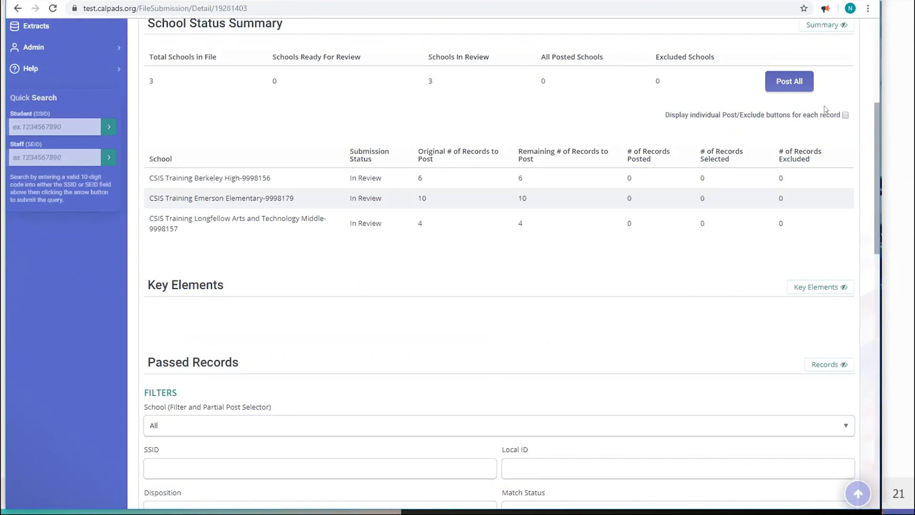
scroll(559, 136, "up", 3)
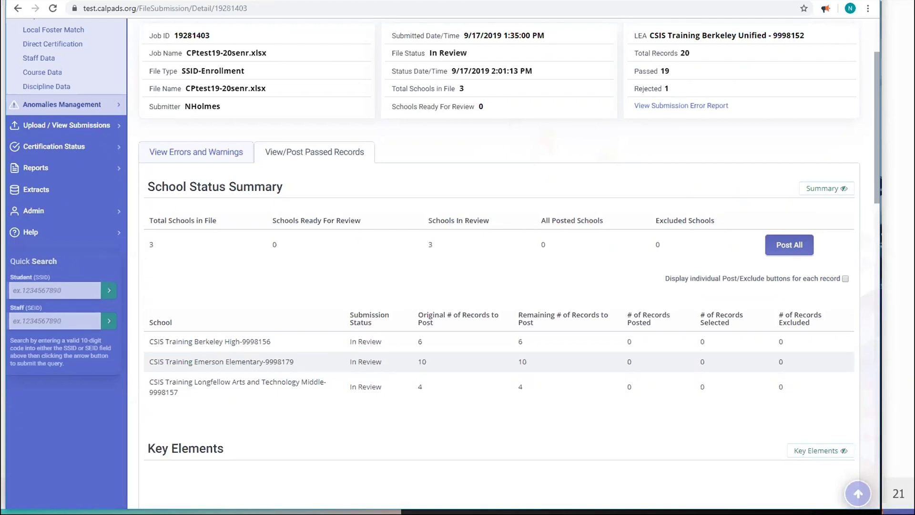
Toggle Display individual Post/Exclude on and back off, then scroll to the Details table
left_click(845, 279)
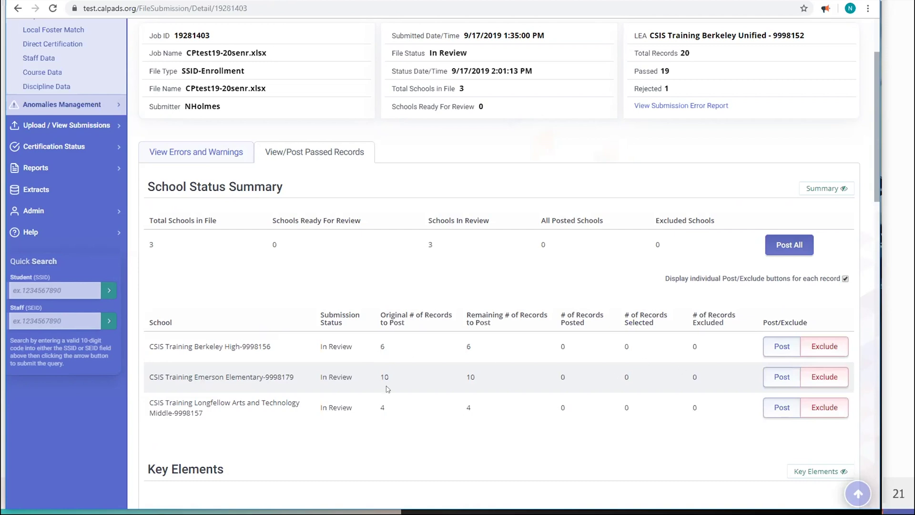
left_click(846, 279)
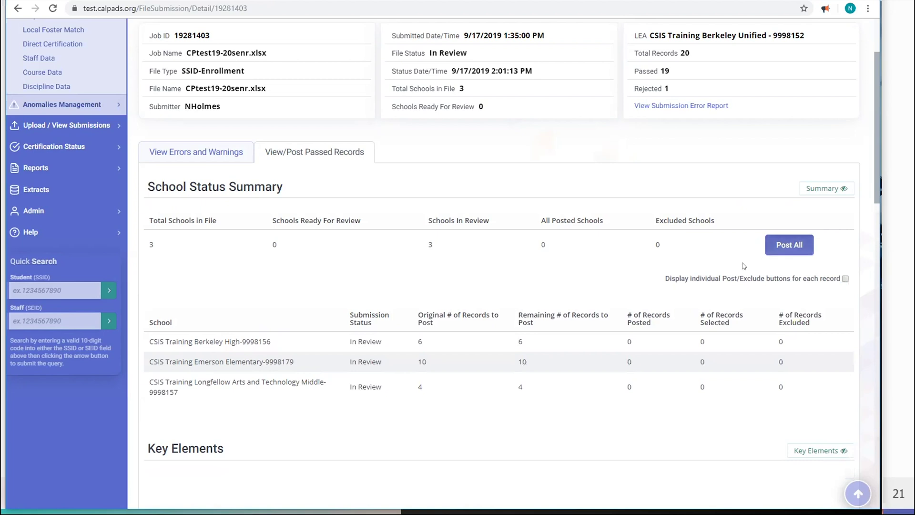
scroll(395, 395, "down", 10)
scroll(215, 288, "down", 2)
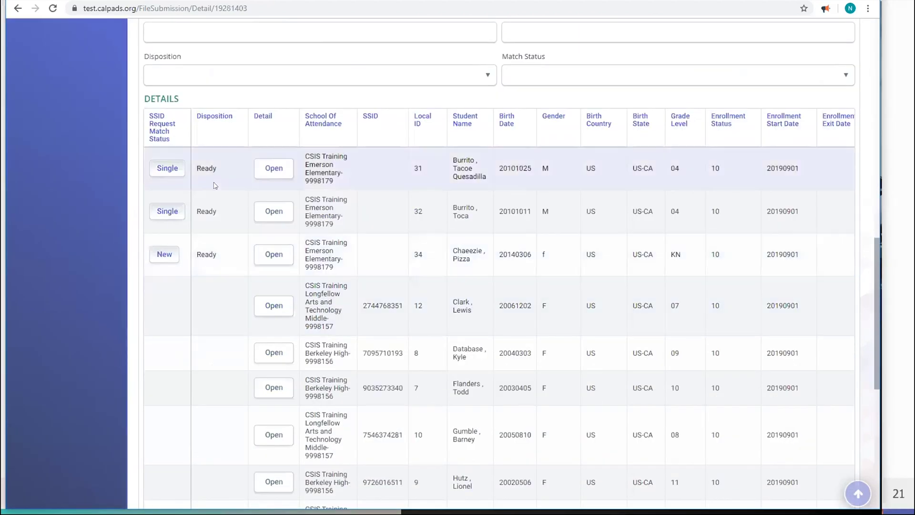
scroll(207, 442, "up", 11)
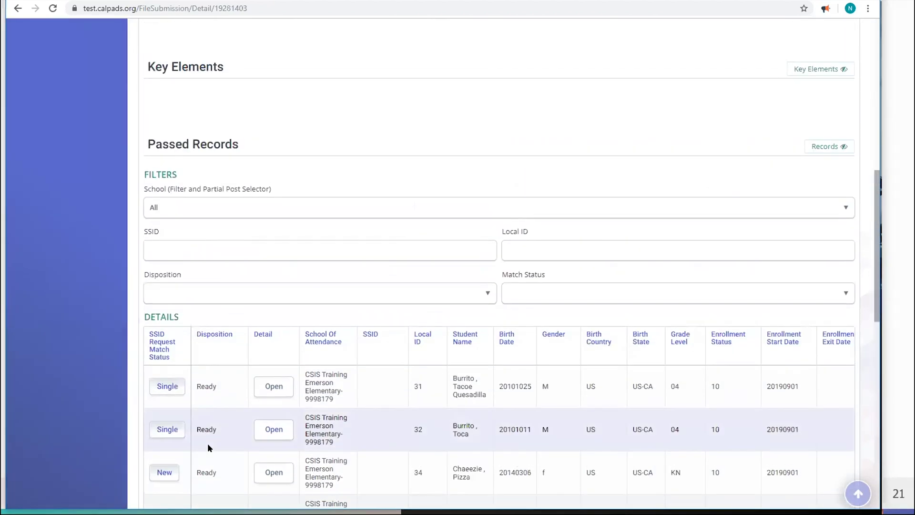
Open Match Results for the local ID 34 kindergarten record flagged as a New SSID request
scroll(379, 241, "down", 11)
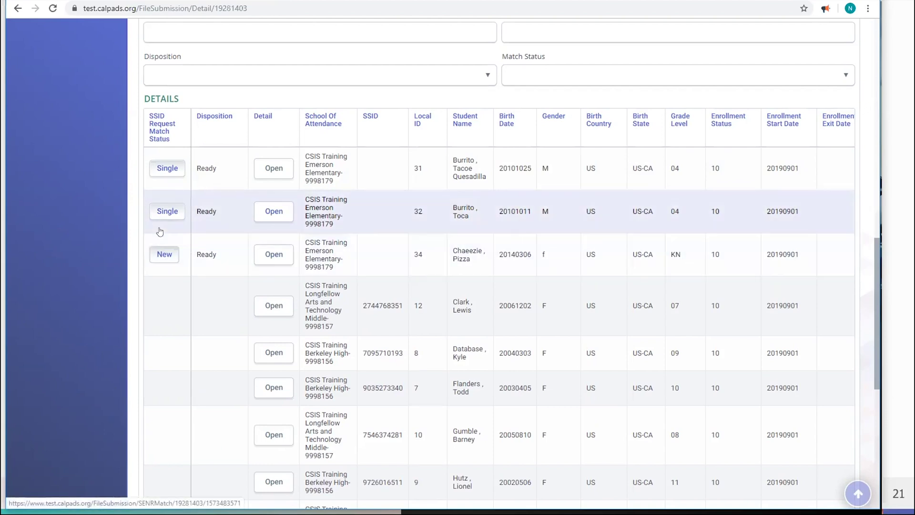
scroll(160, 232, "down", 7)
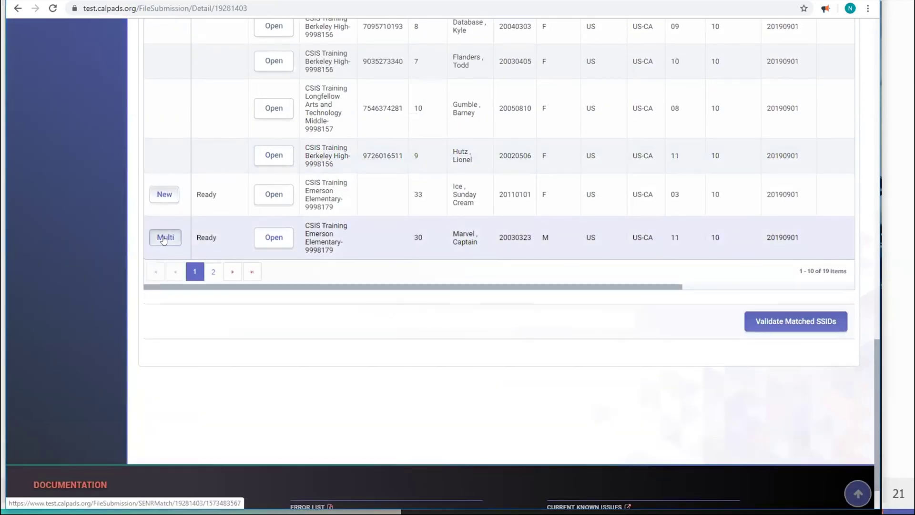
scroll(163, 240, "up", 7)
left_click(162, 259)
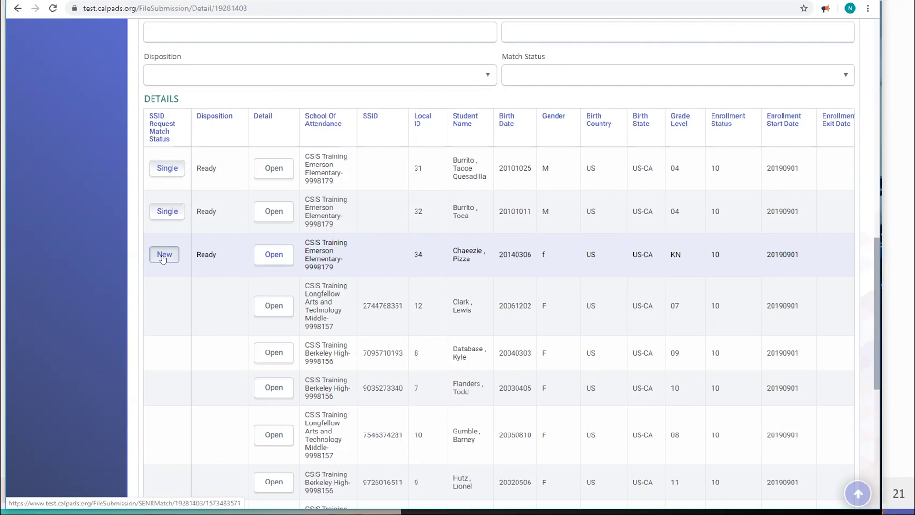
Open match results for new-SSID record 34 and cancel without choosing a match
left_click(163, 256)
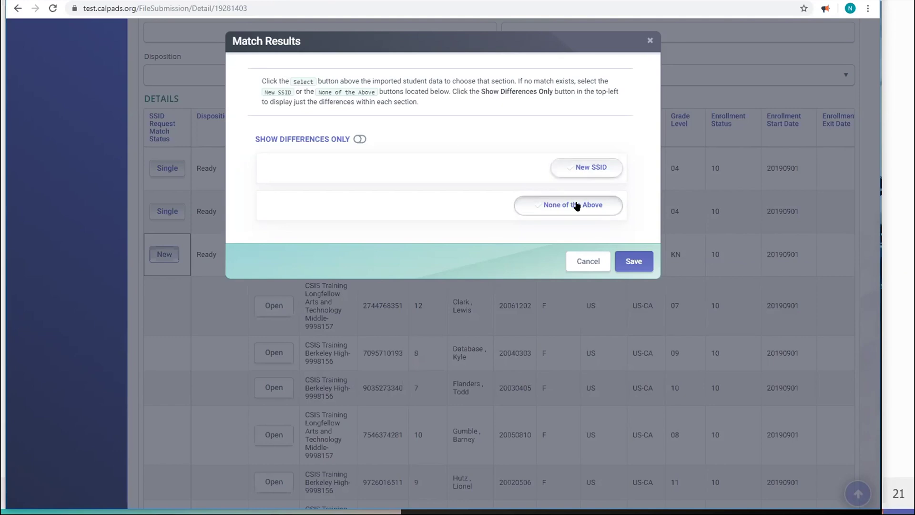
left_click(580, 263)
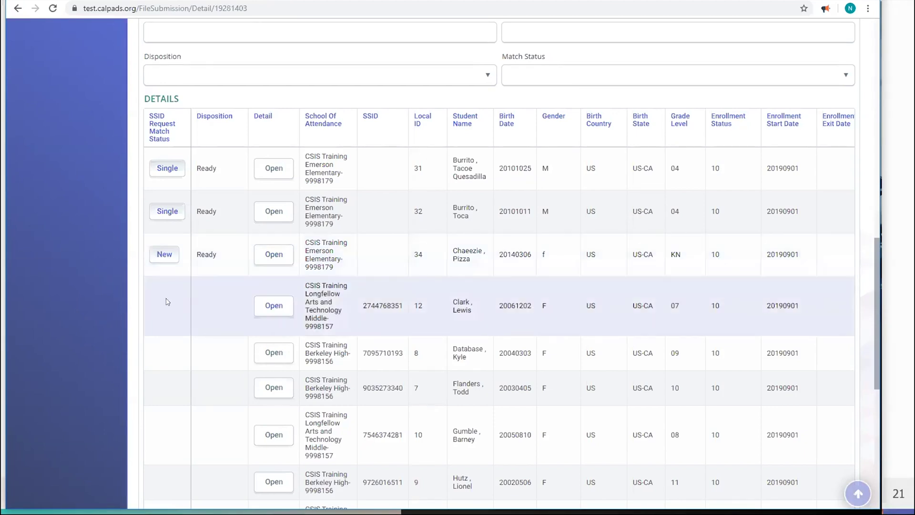
Open match results for single-match record 32 and select its existing 100-score SSID
left_click(169, 217)
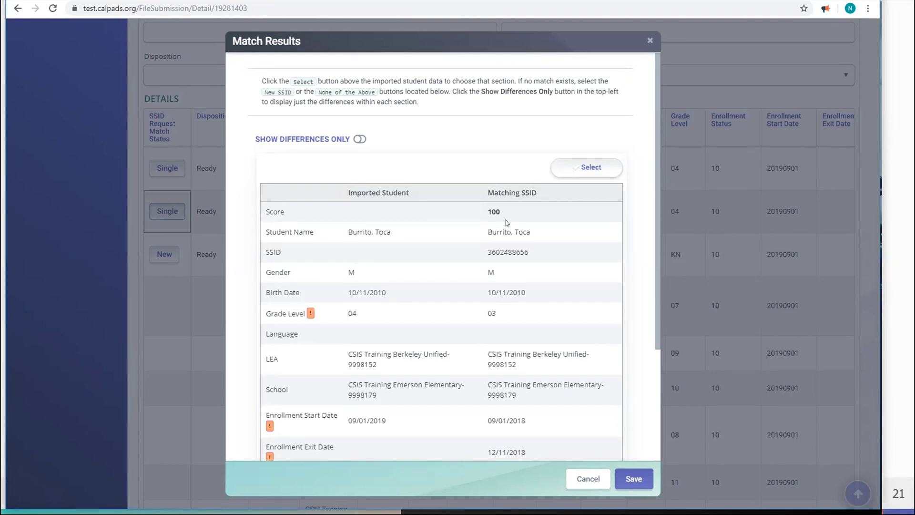
scroll(504, 220, "down", 3)
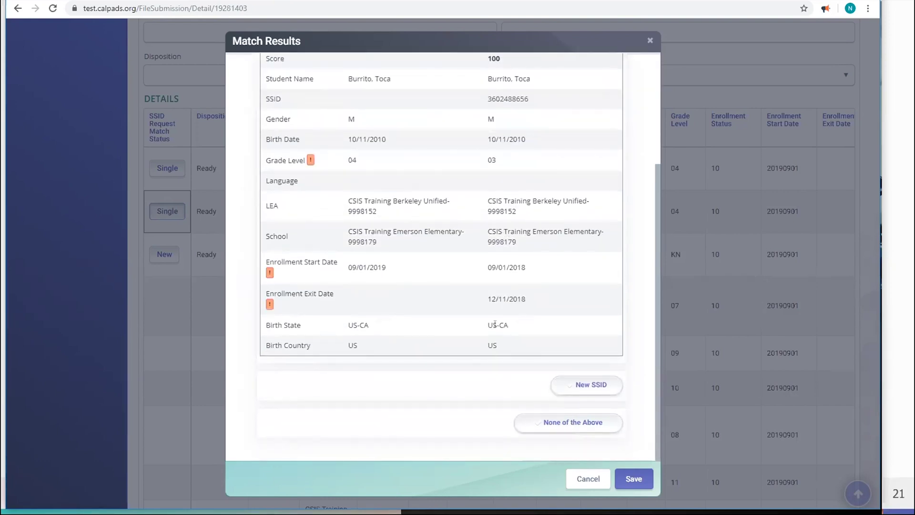
scroll(496, 323, "up", 5)
scroll(534, 253, "down", 1)
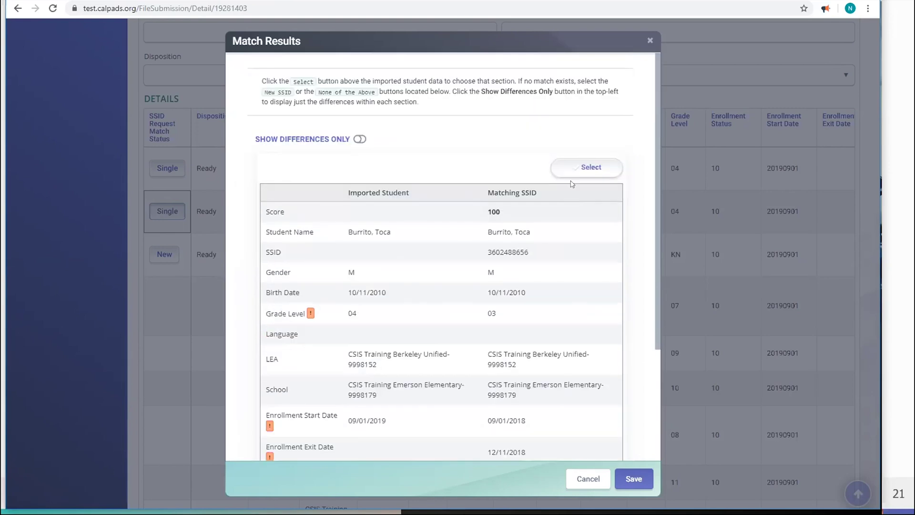
left_click(572, 173)
Review the New SSID and None of the Above options, cancel without saving, and view the table's pager
scroll(517, 288, "down", 3)
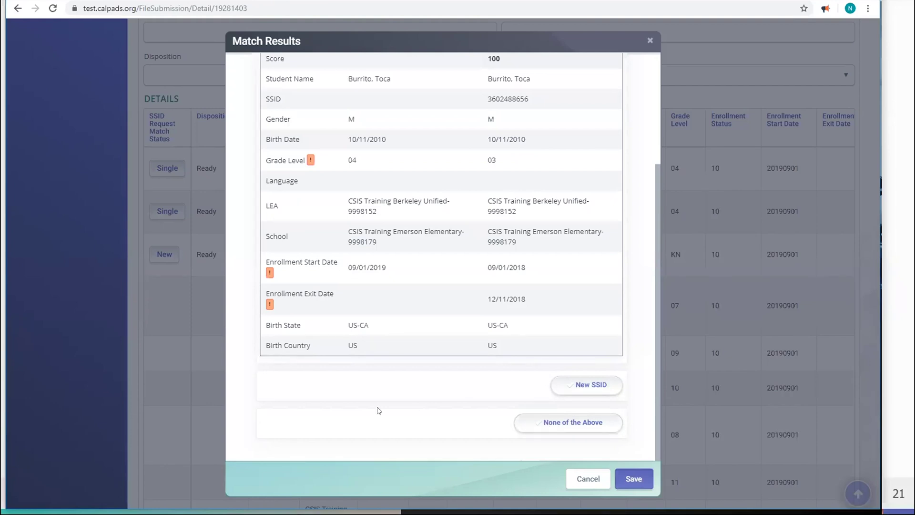
scroll(511, 313, "up", 3)
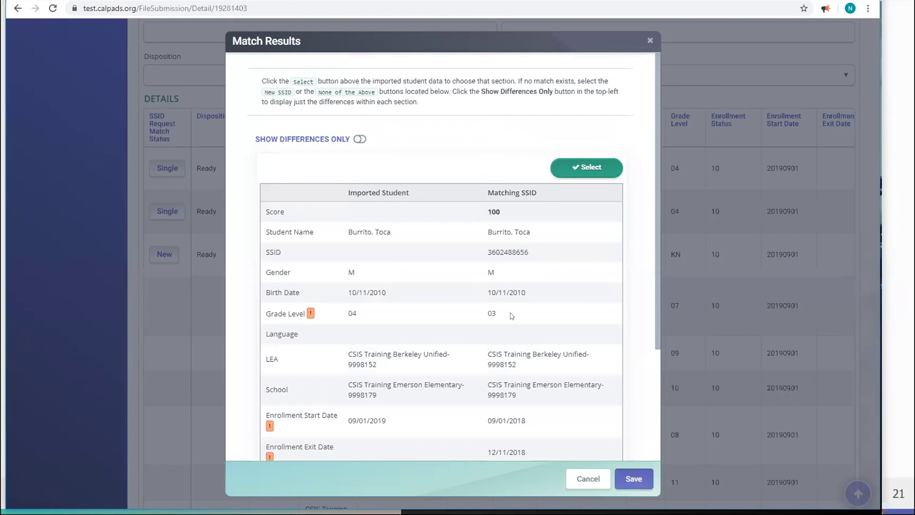
scroll(511, 316, "down", 3)
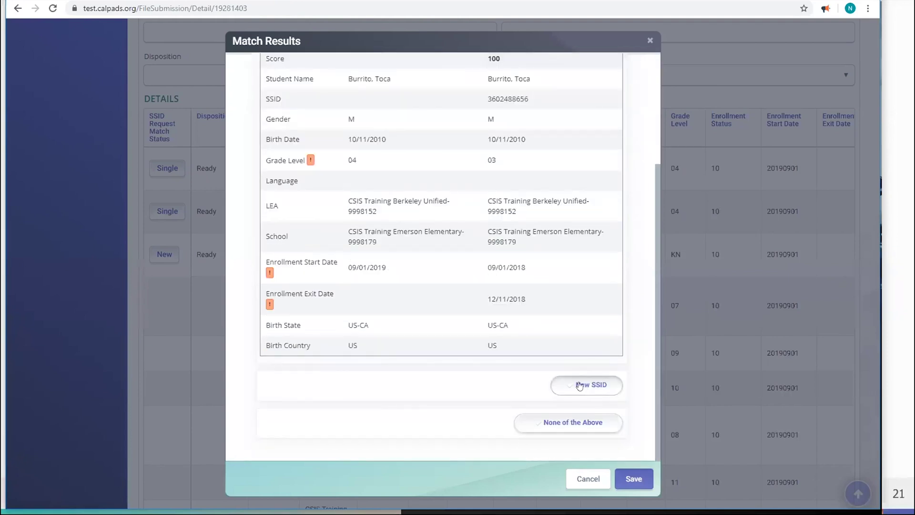
left_click(582, 483)
scroll(229, 343, "down", 5)
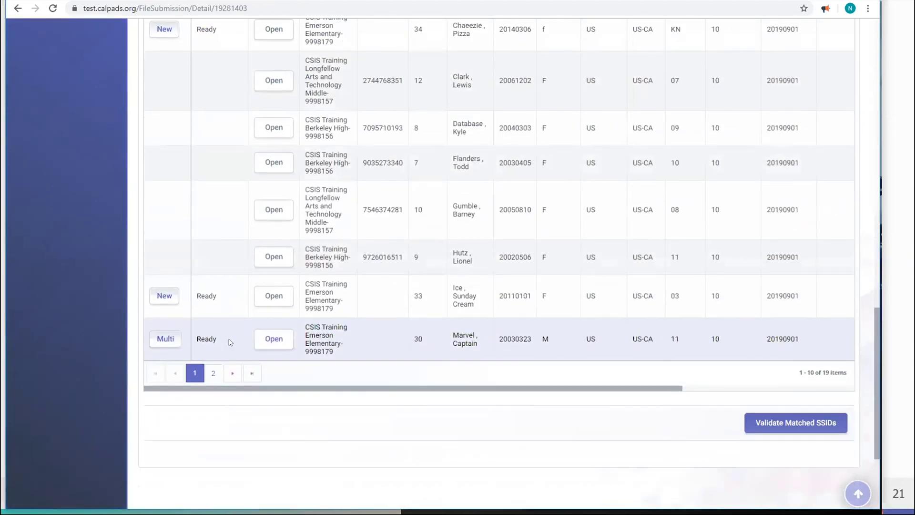
Open the Multi record's match results and browse its candidate SSIDs scored 97 and 93
scroll(230, 342, "down", 1)
left_click(167, 292)
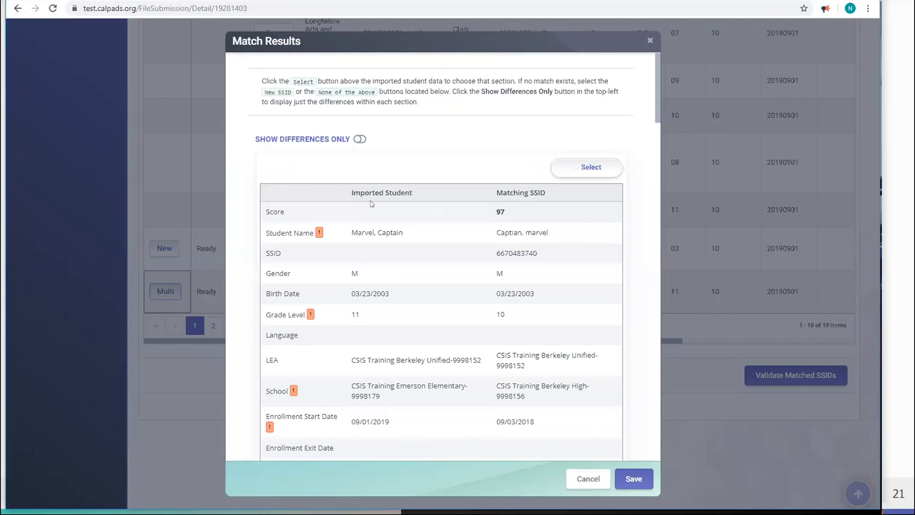
scroll(392, 198, "down", 1)
scroll(385, 213, "up", 1)
scroll(502, 202, "down", 8)
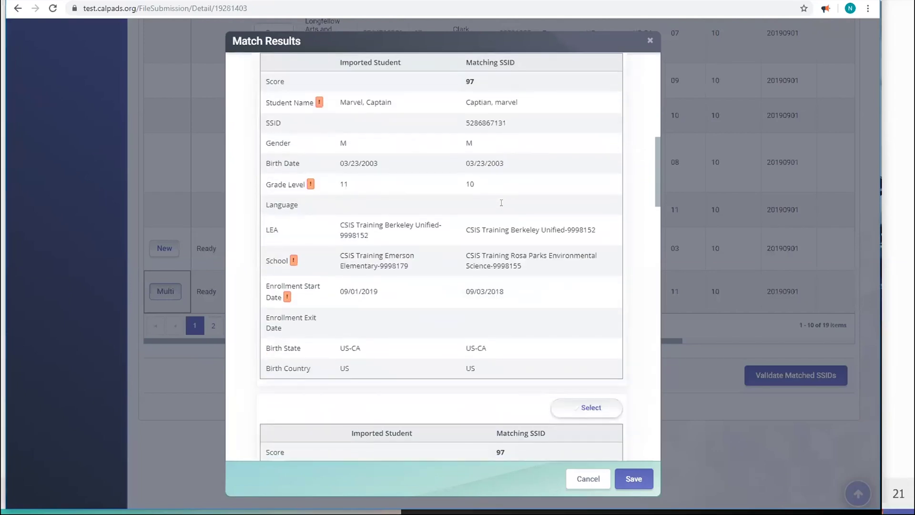
scroll(501, 203, "down", 12)
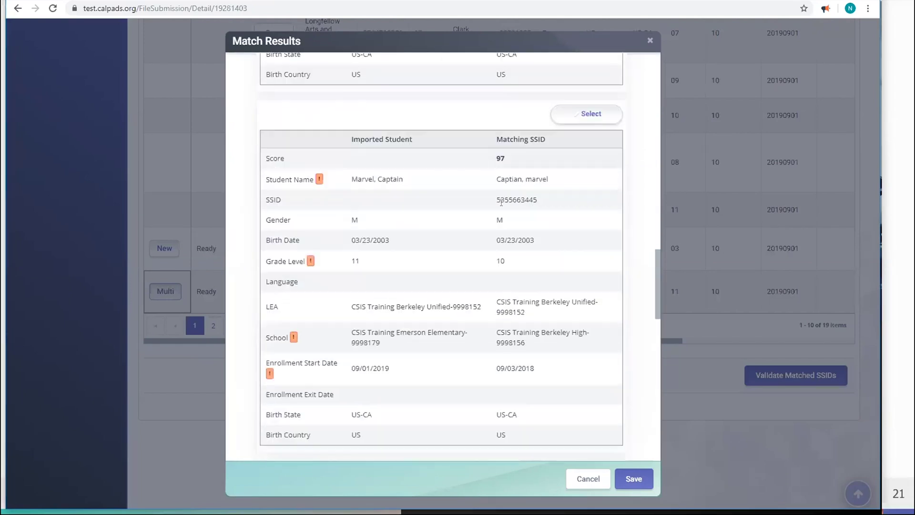
scroll(501, 203, "down", 12)
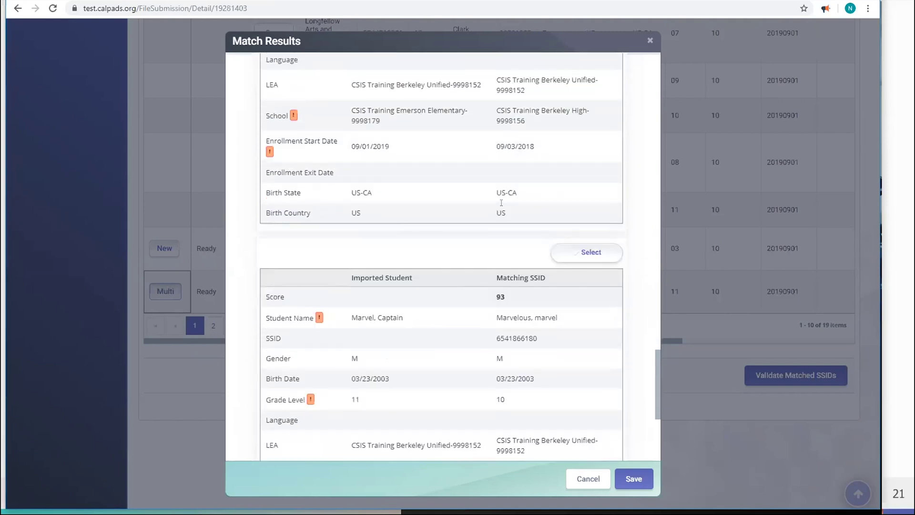
scroll(501, 202, "down", 5)
scroll(501, 203, "up", 3)
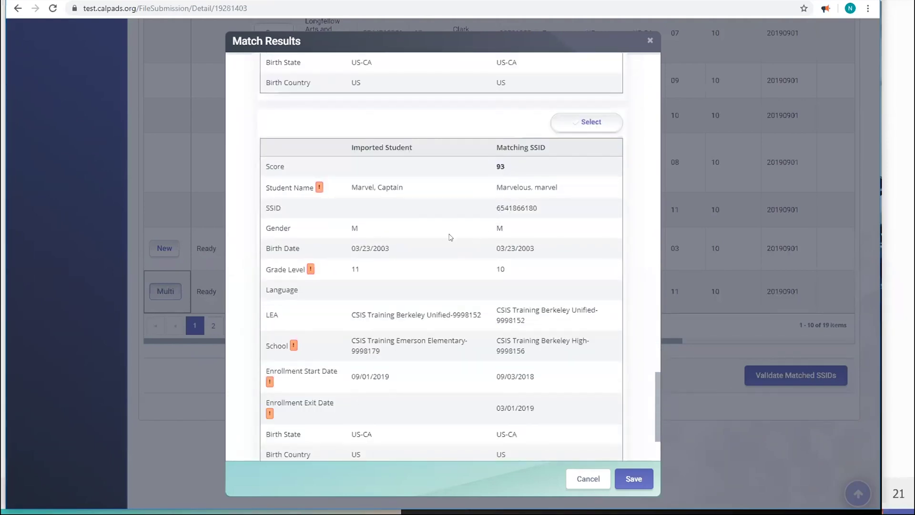
scroll(450, 236, "up", 15)
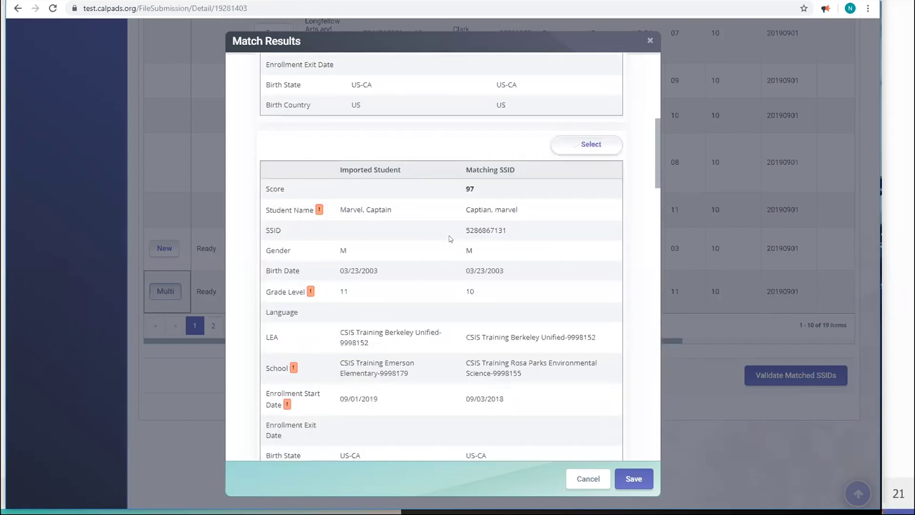
scroll(450, 236, "up", 8)
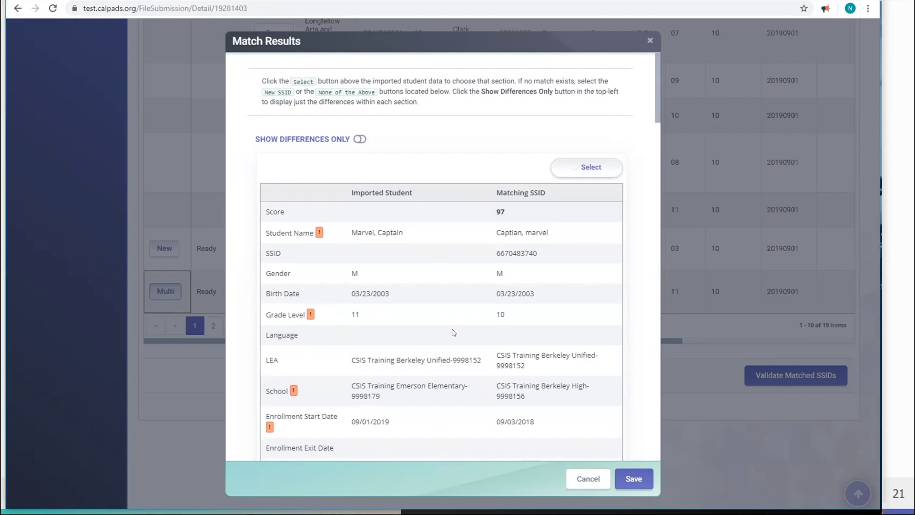
scroll(474, 374, "down", 3)
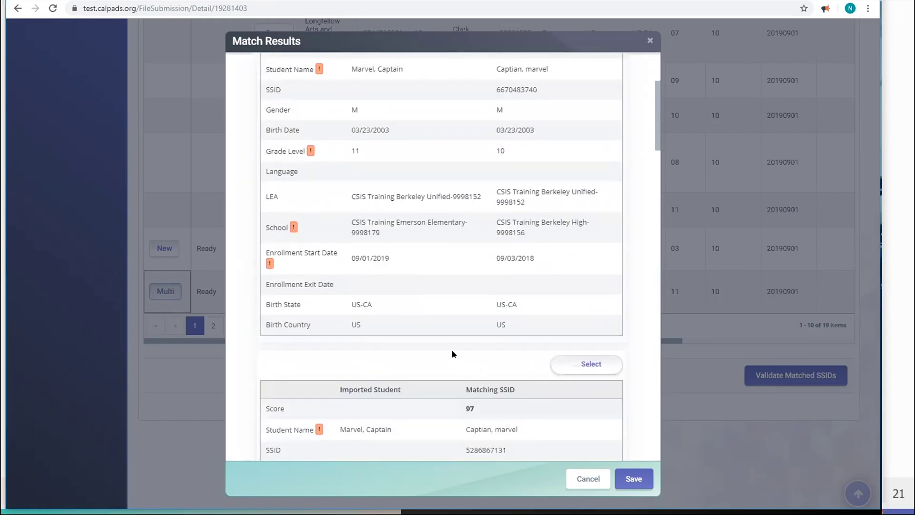
scroll(376, 324, "up", 2)
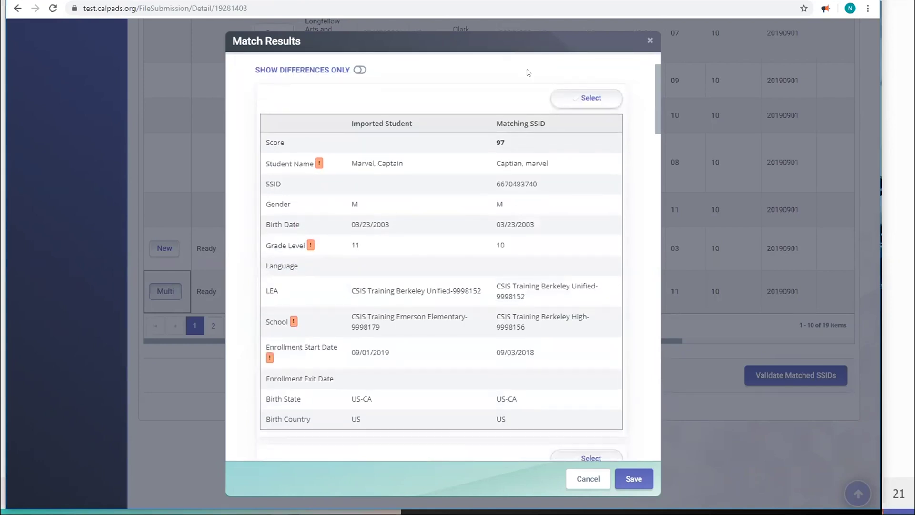
scroll(501, 83, "down", 1)
scroll(493, 329, "down", 3)
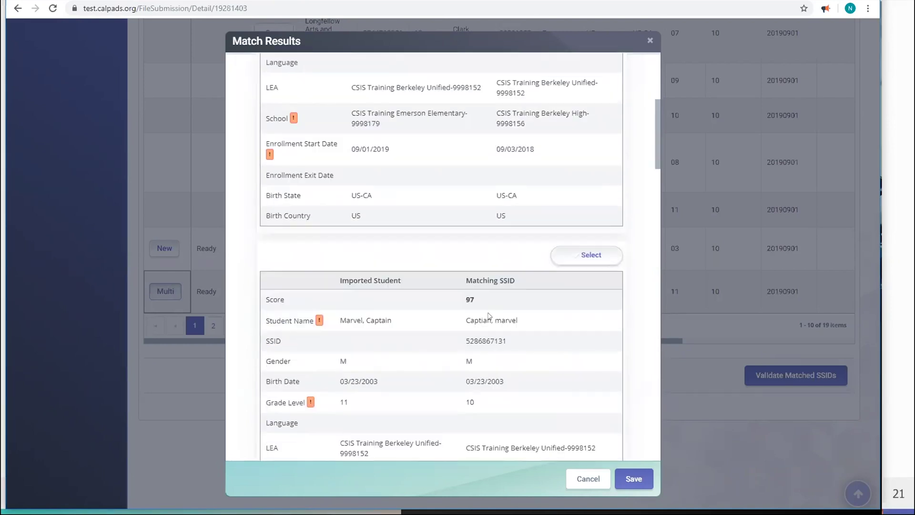
scroll(489, 316, "down", 6)
scroll(495, 337, "down", 2)
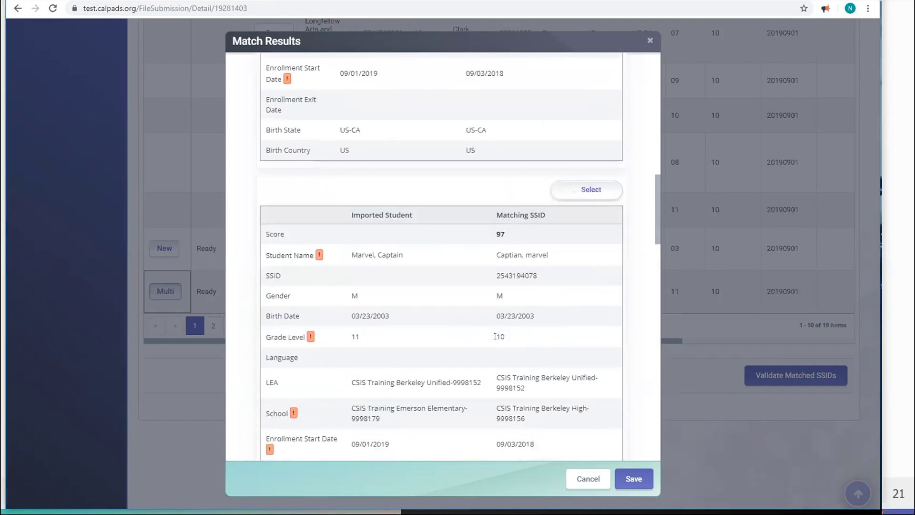
scroll(496, 337, "down", 4)
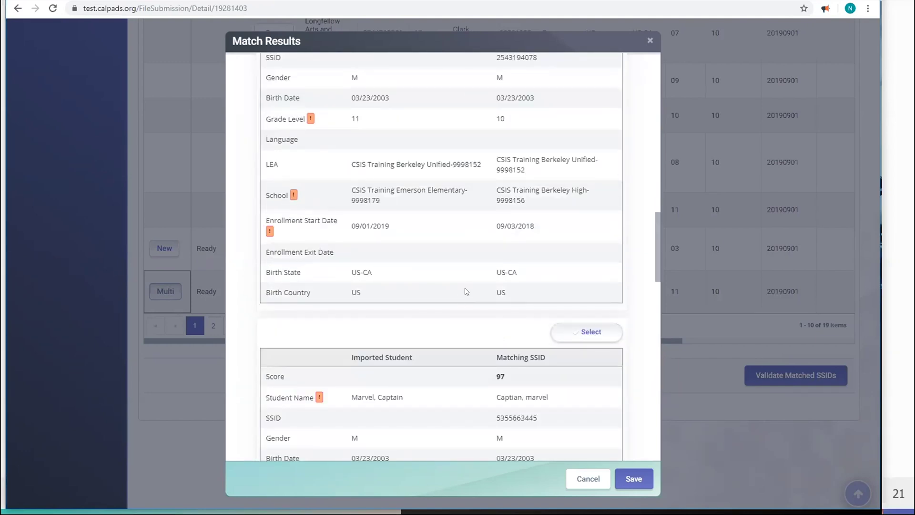
scroll(465, 291, "up", 2)
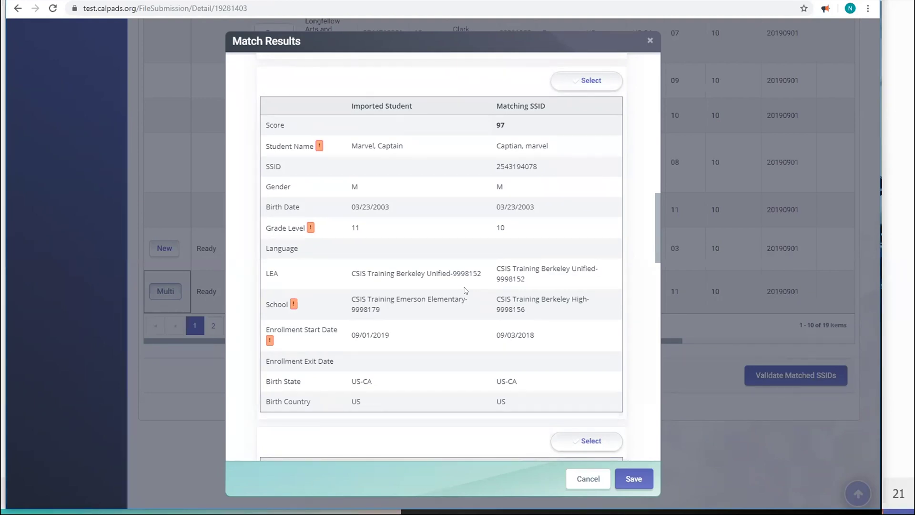
scroll(453, 220, "down", 6)
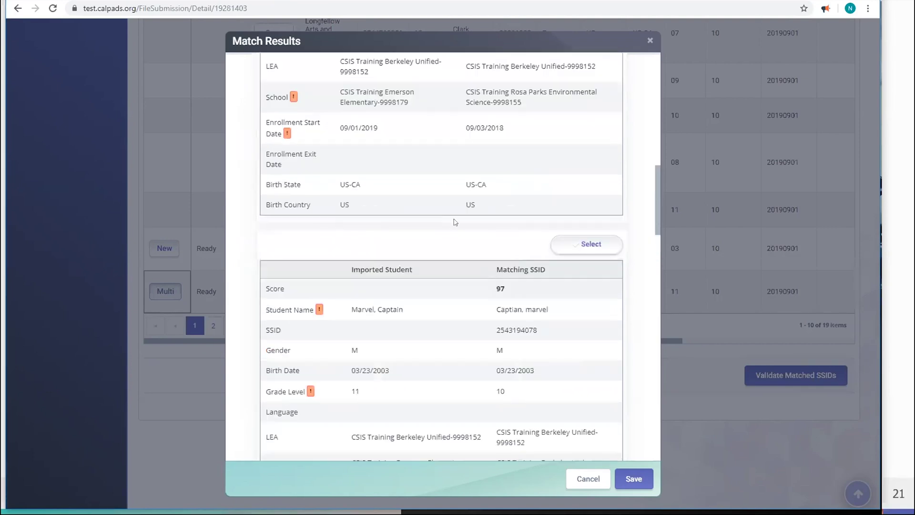
scroll(444, 129, "up", 8)
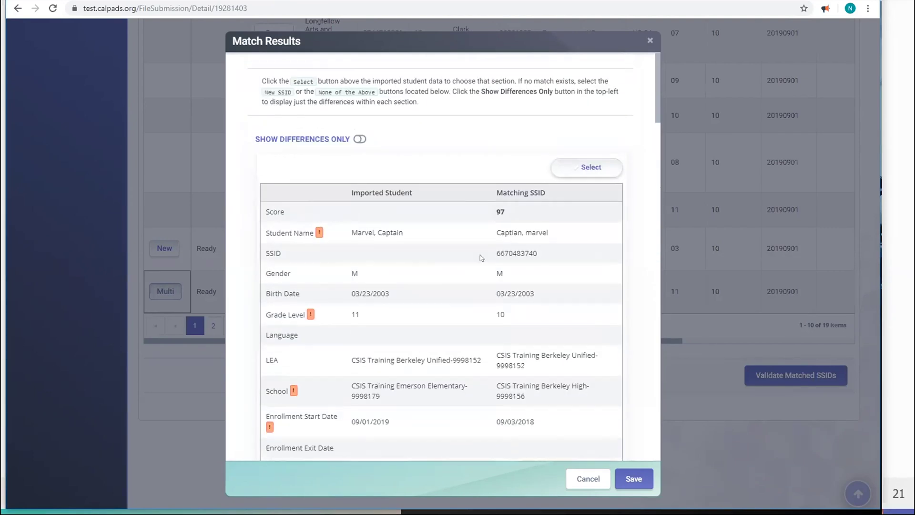
Show only differing fields and review candidates down to the 93-score match exiting 03/01/2019
left_click(359, 139)
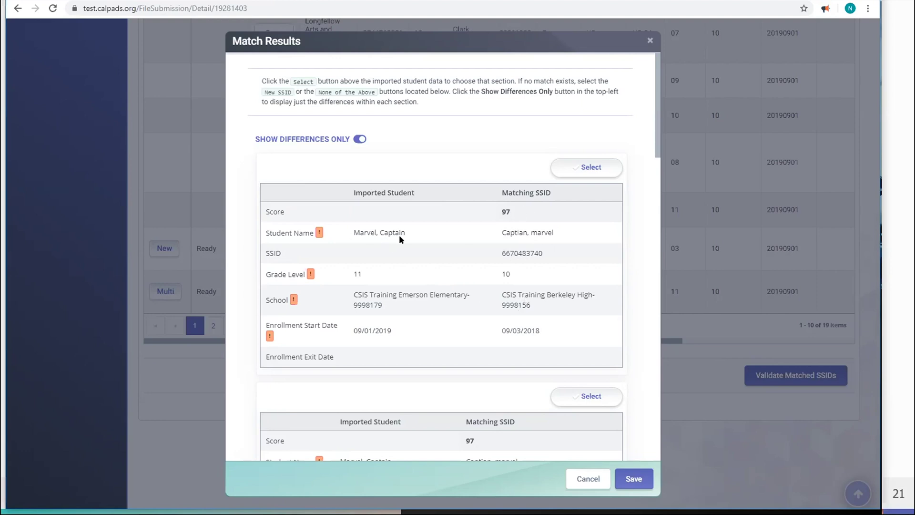
scroll(388, 296, "down", 5)
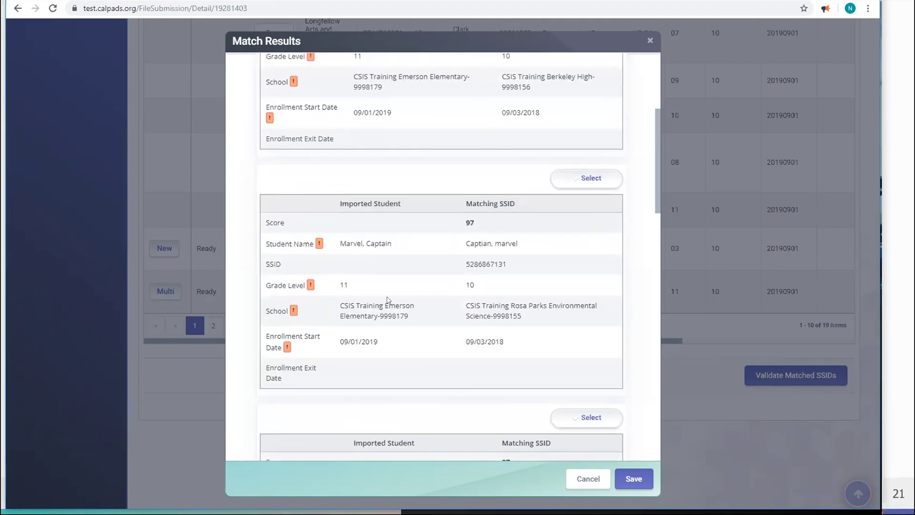
scroll(390, 295, "down", 5)
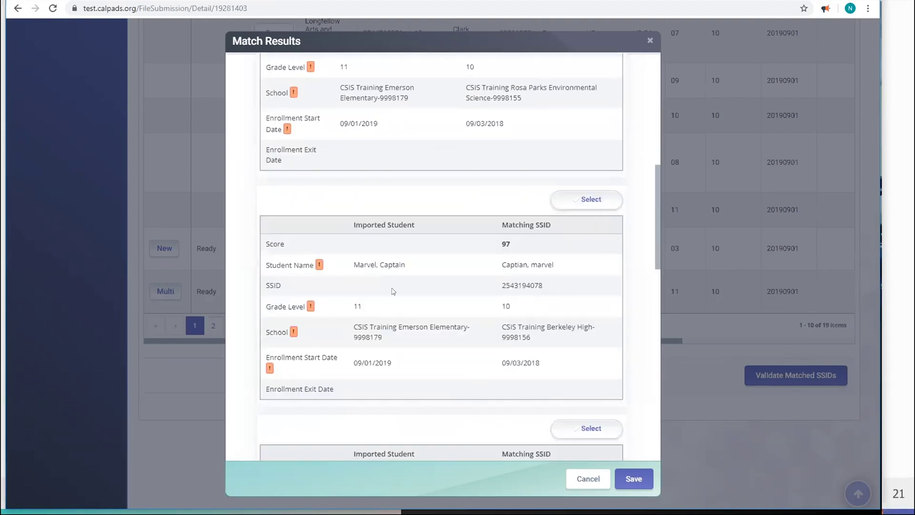
scroll(395, 291, "down", 9)
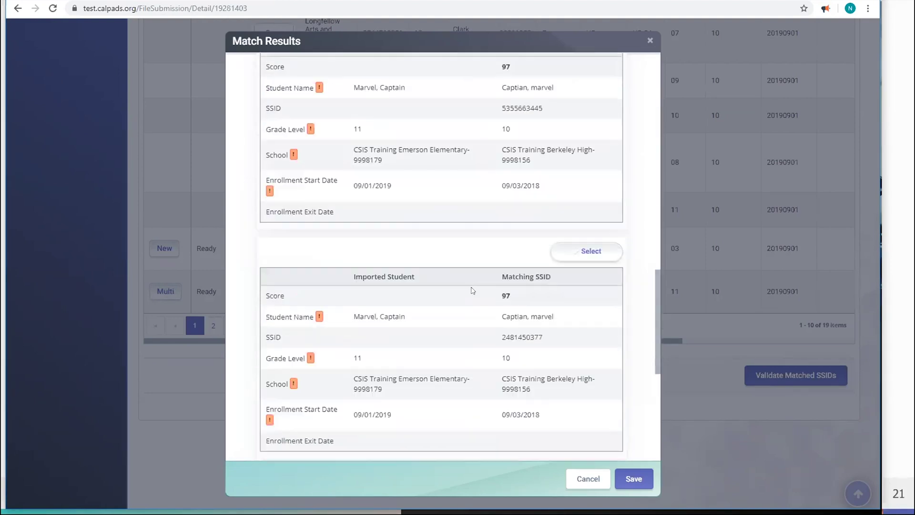
scroll(472, 291, "down", 7)
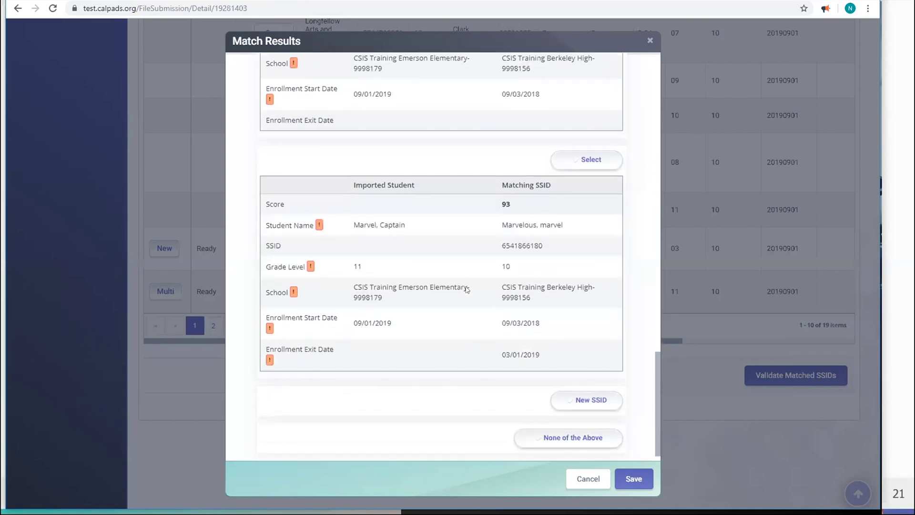
scroll(498, 305, "up", 2)
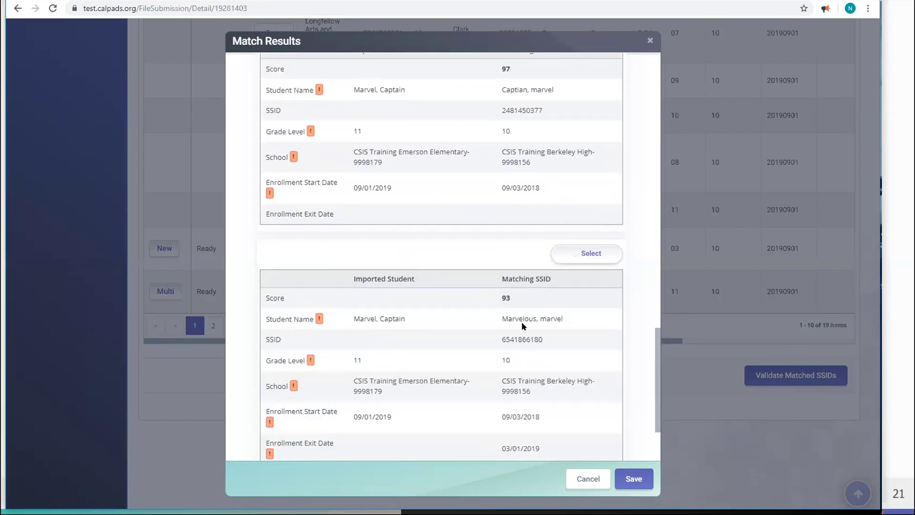
scroll(432, 331, "up", 15)
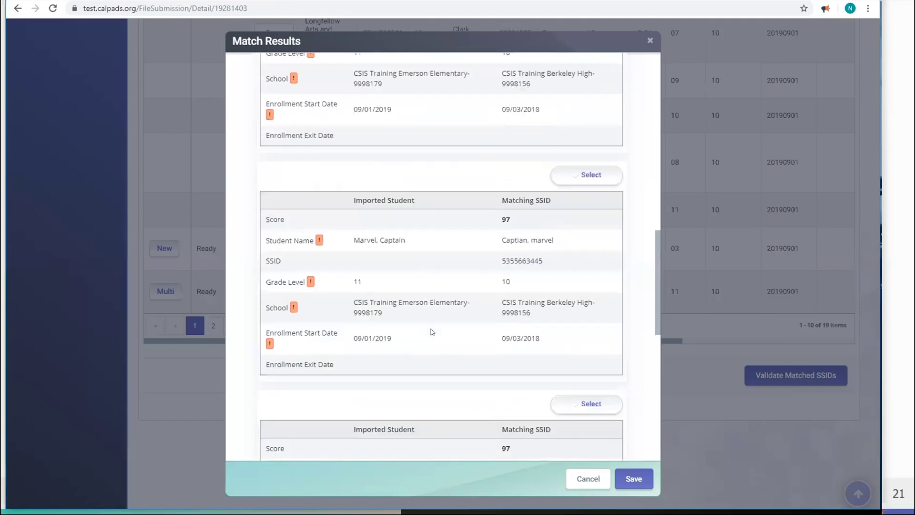
scroll(438, 320, "up", 2)
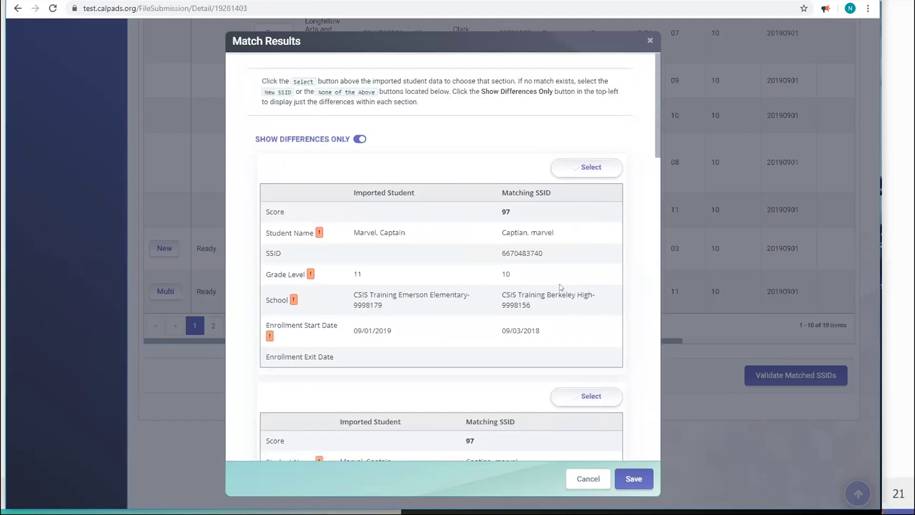
left_click(649, 41)
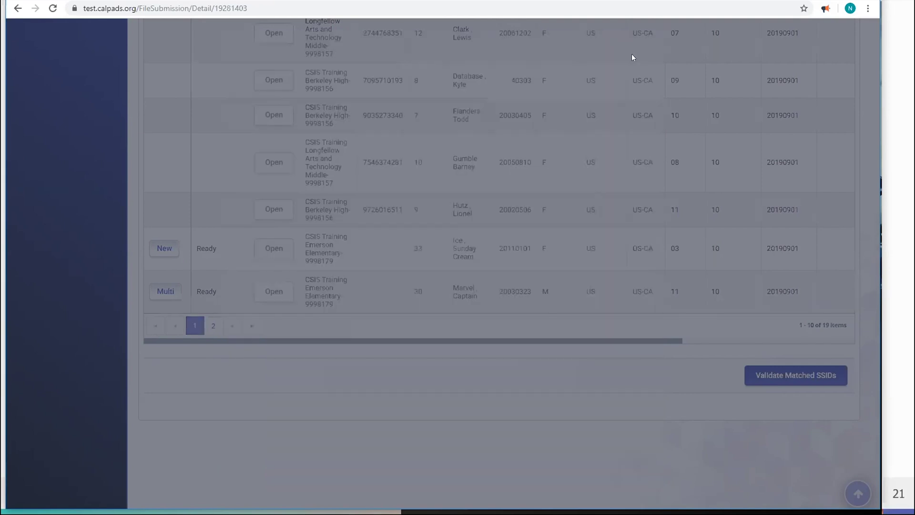
scroll(275, 333, "up", 7)
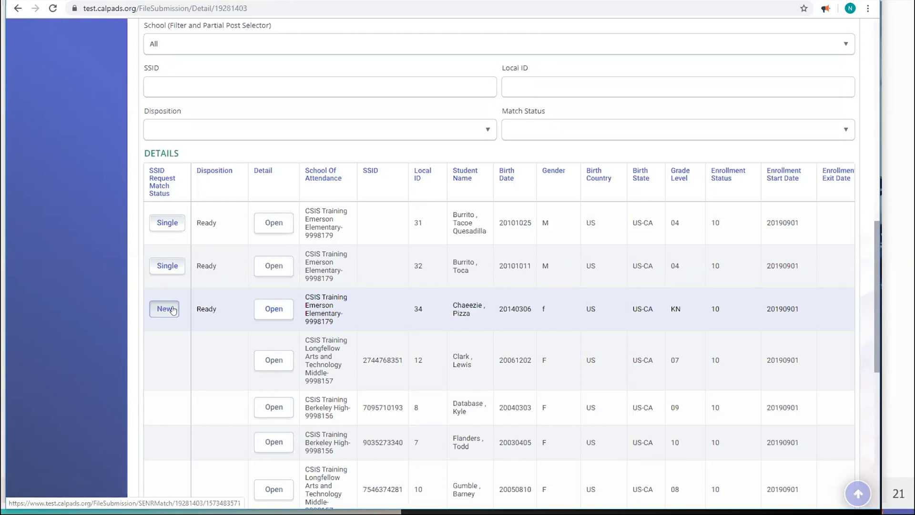
scroll(170, 412, "down", 7)
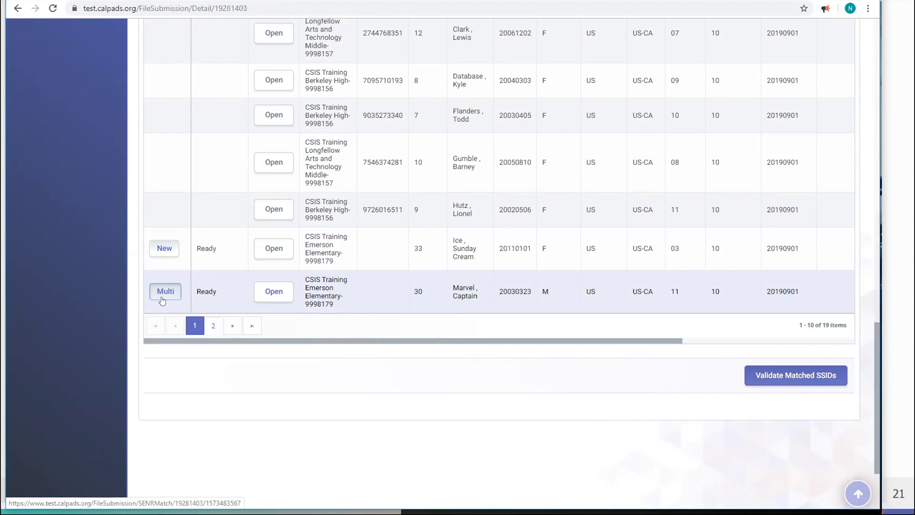
scroll(163, 297, "up", 7)
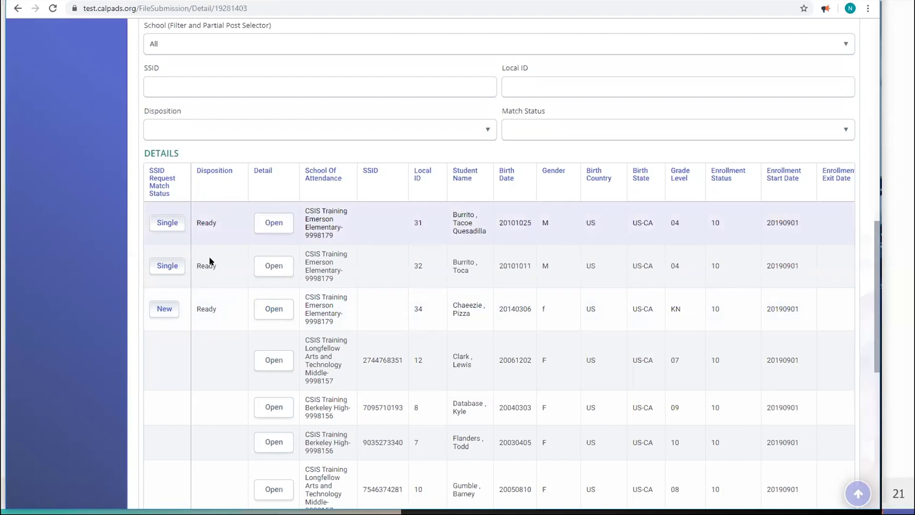
scroll(200, 359, "down", 5)
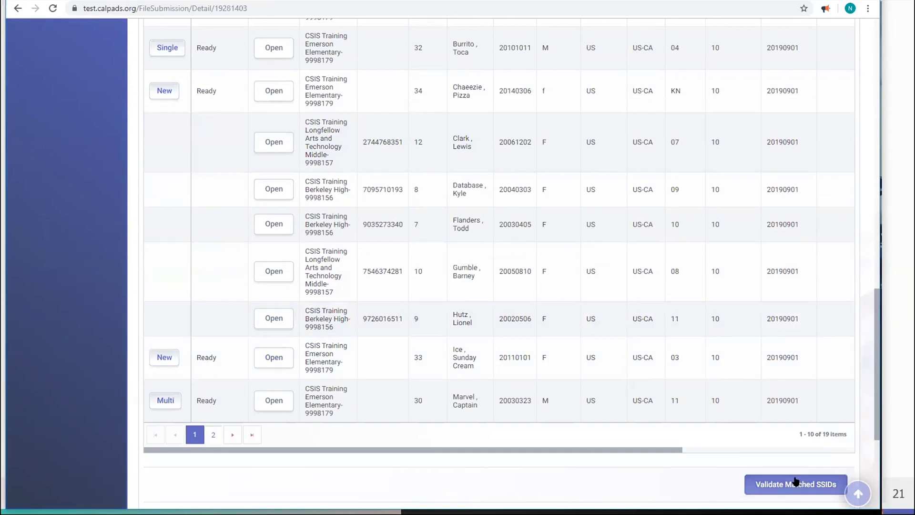
scroll(788, 471, "down", 1)
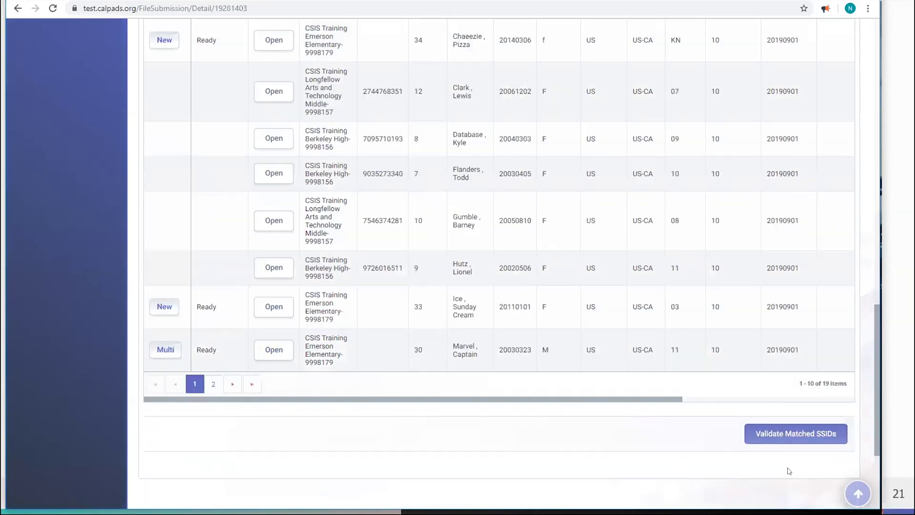
scroll(796, 458, "down", 1)
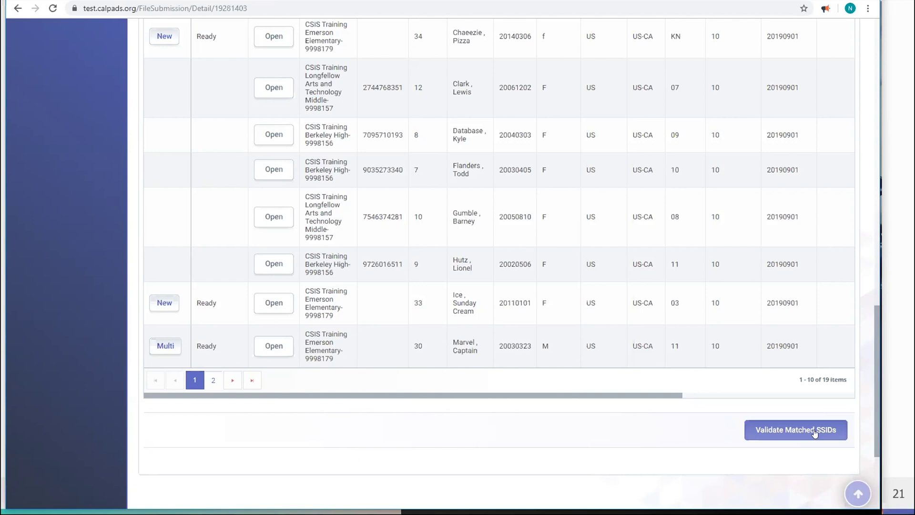
scroll(728, 430, "up", 1)
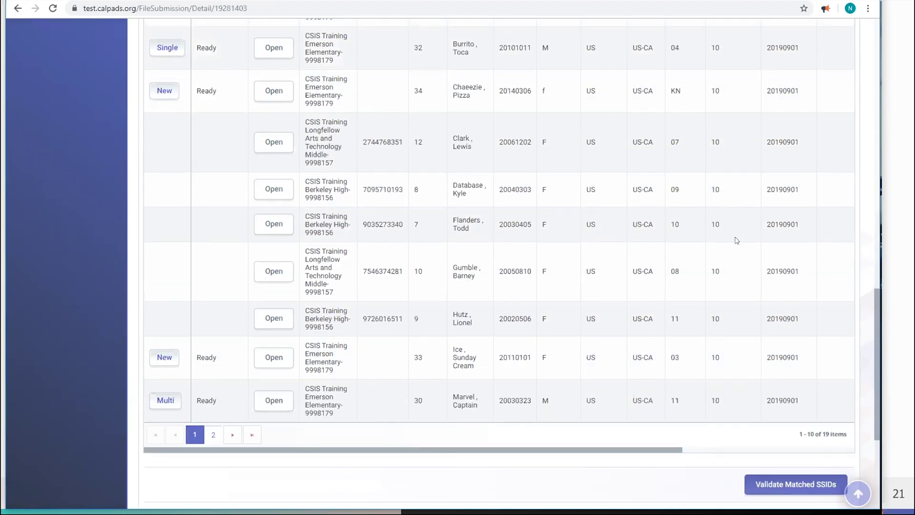
scroll(389, 292, "up", 2)
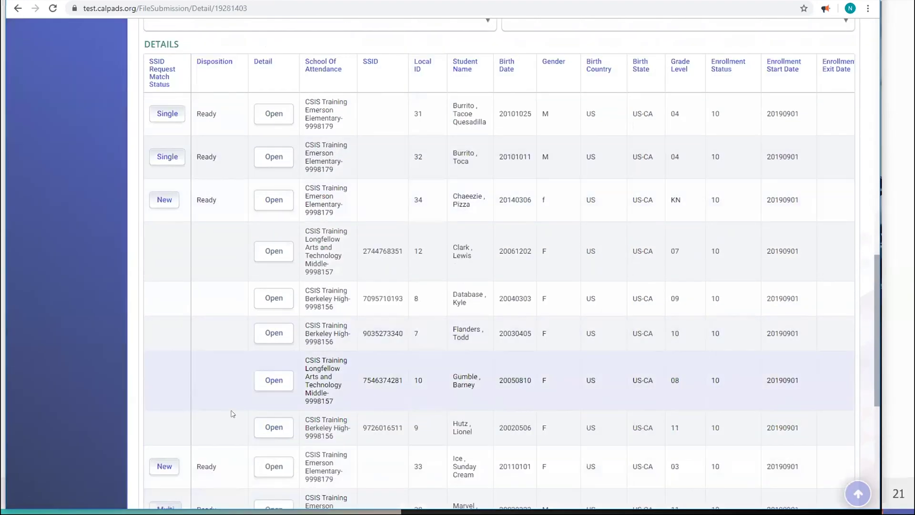
scroll(465, 378, "up", 10)
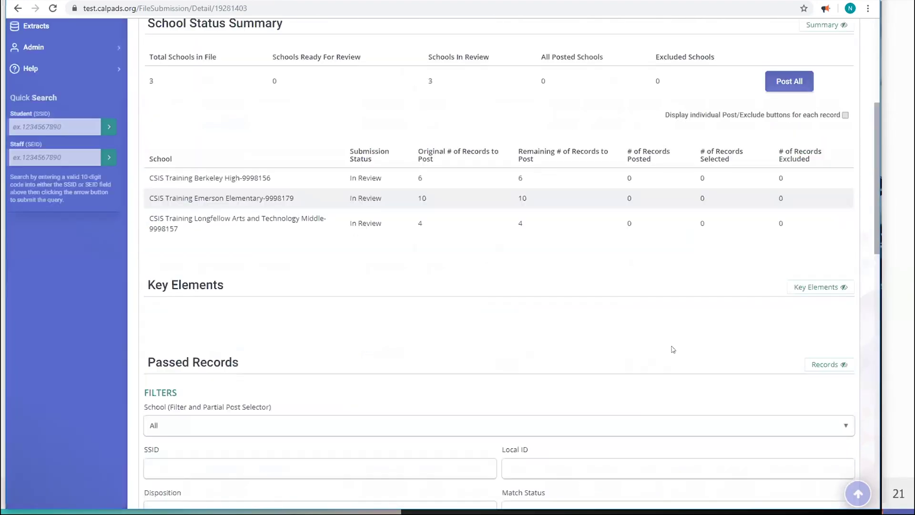
scroll(674, 348, "up", 3)
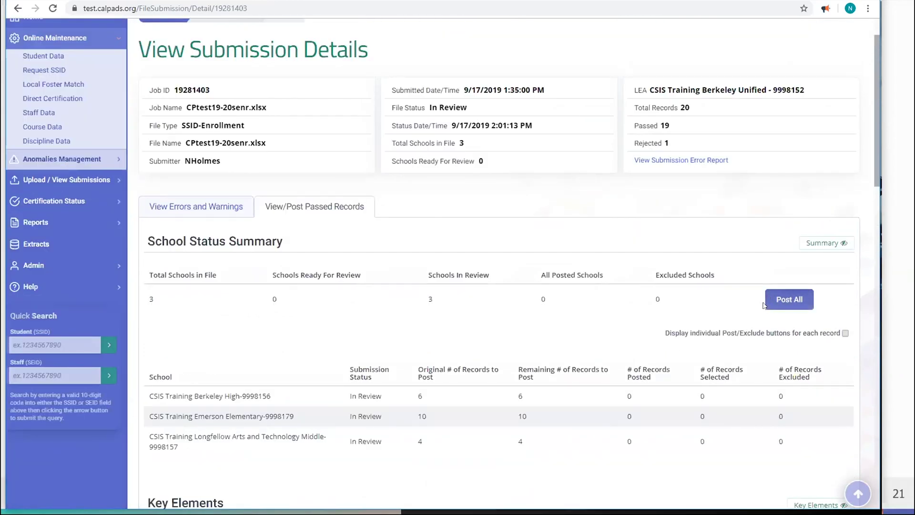
scroll(801, 333, "down", 16)
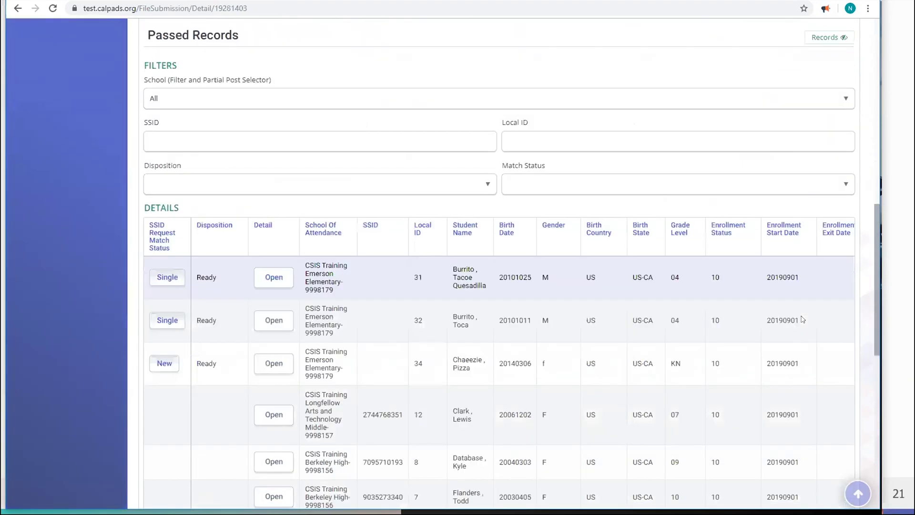
scroll(815, 362, "down", 2)
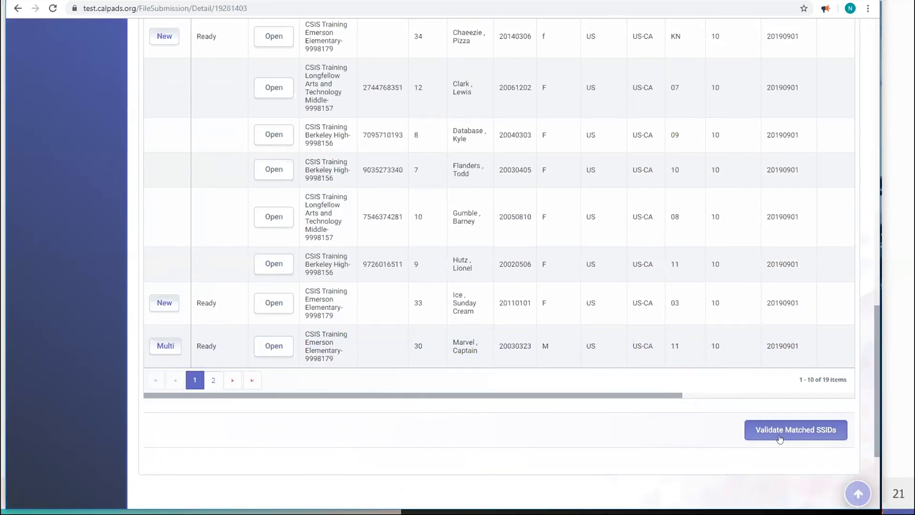
scroll(534, 319, "up", 15)
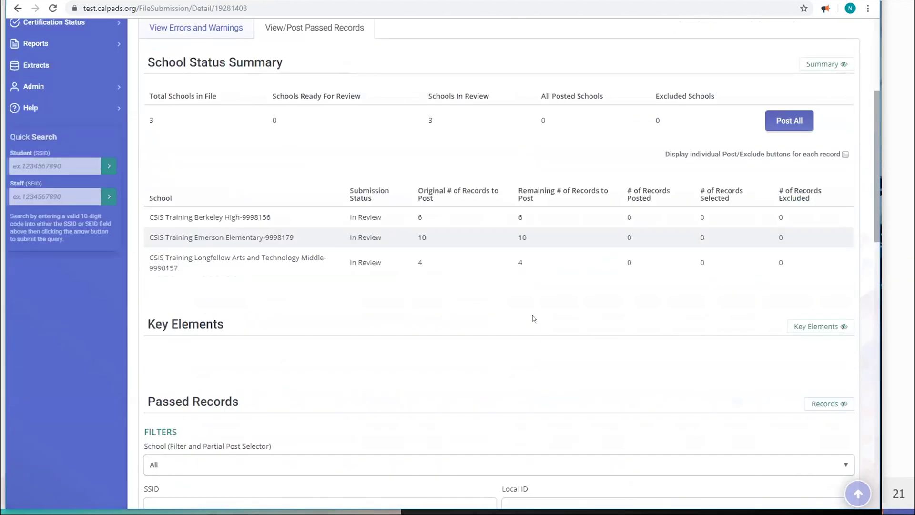
scroll(534, 319, "up", 5)
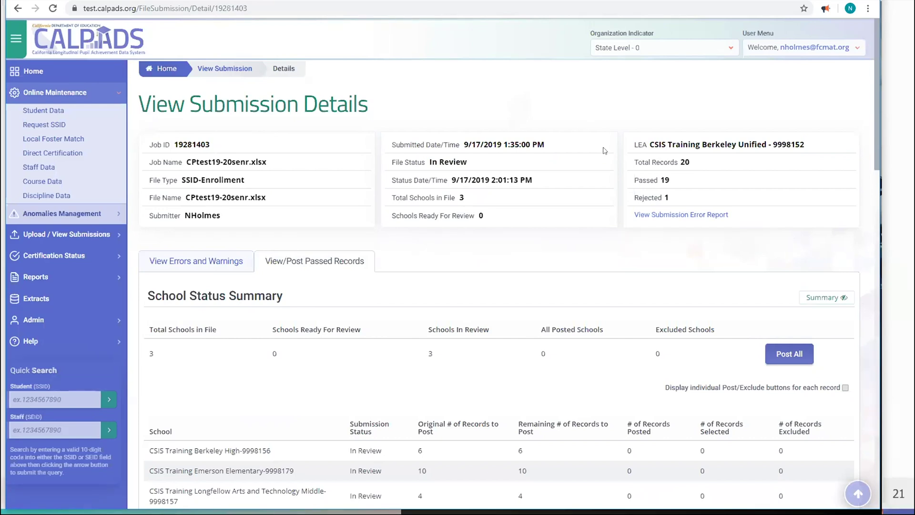
scroll(588, 245, "down", 20)
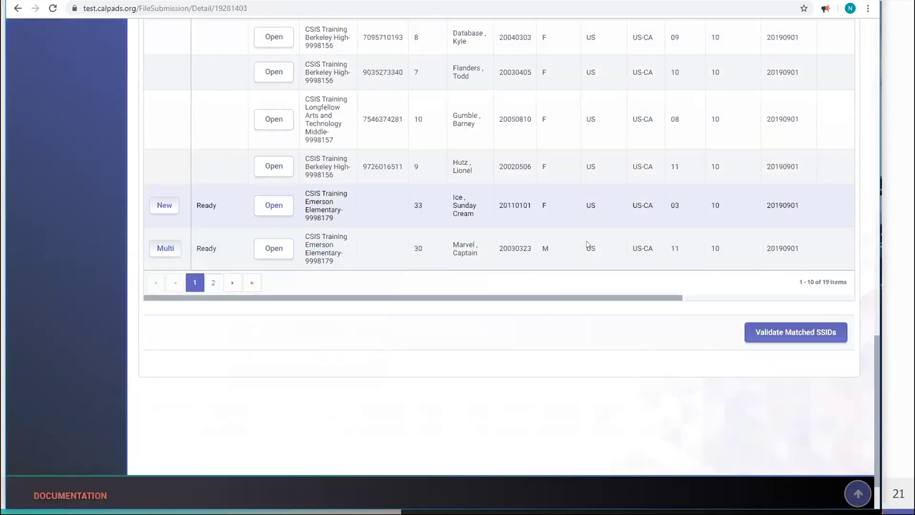
scroll(588, 245, "down", 2)
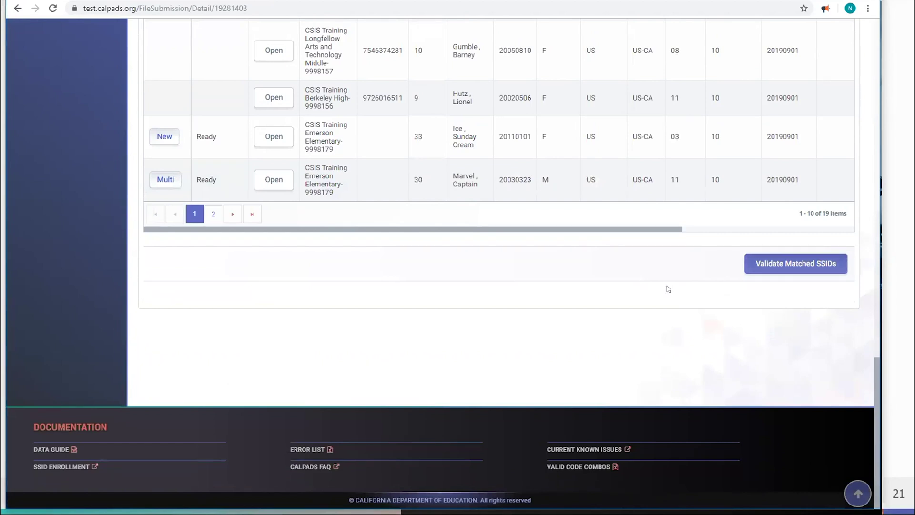
scroll(668, 289, "up", 15)
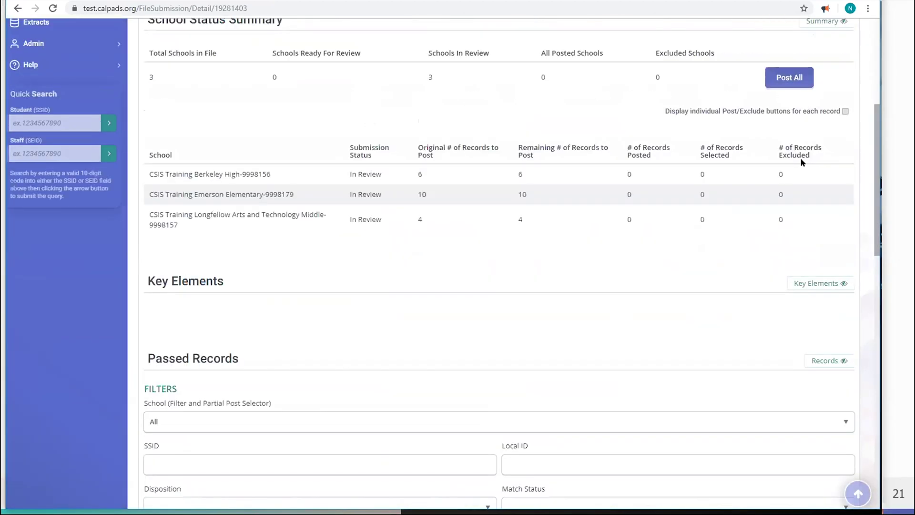
scroll(801, 159, "up", 2)
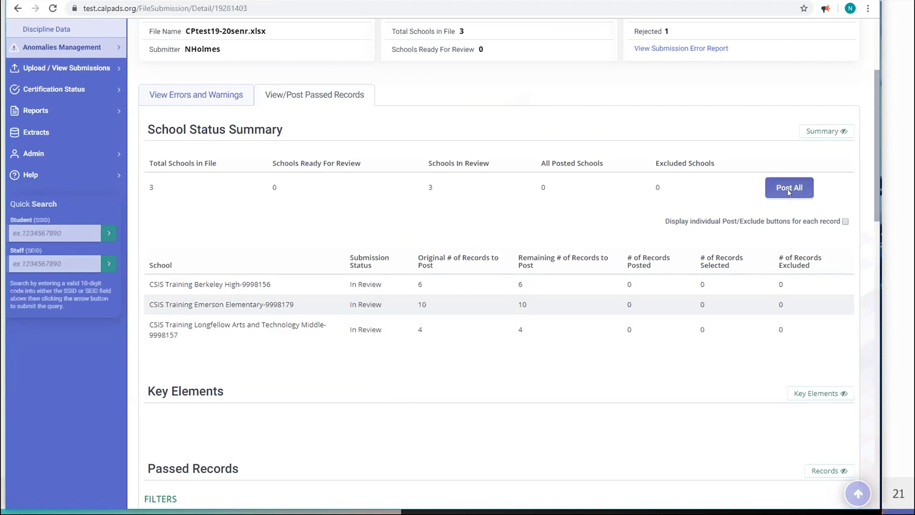
scroll(457, 250, "up", 3)
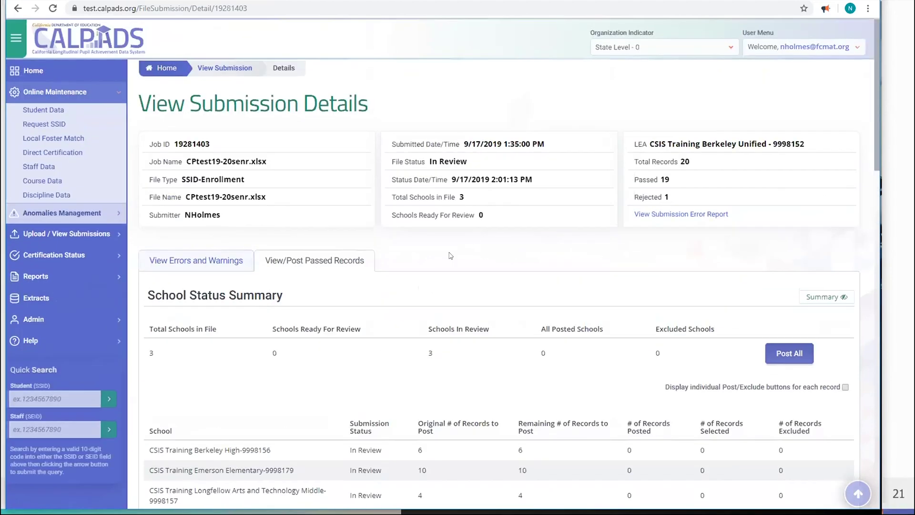
scroll(454, 243, "down", 1)
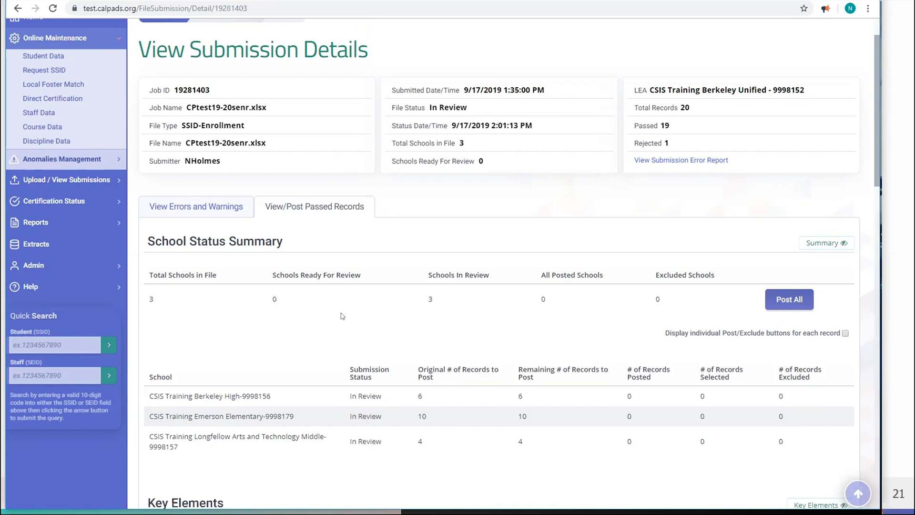
scroll(246, 168, "up", 2)
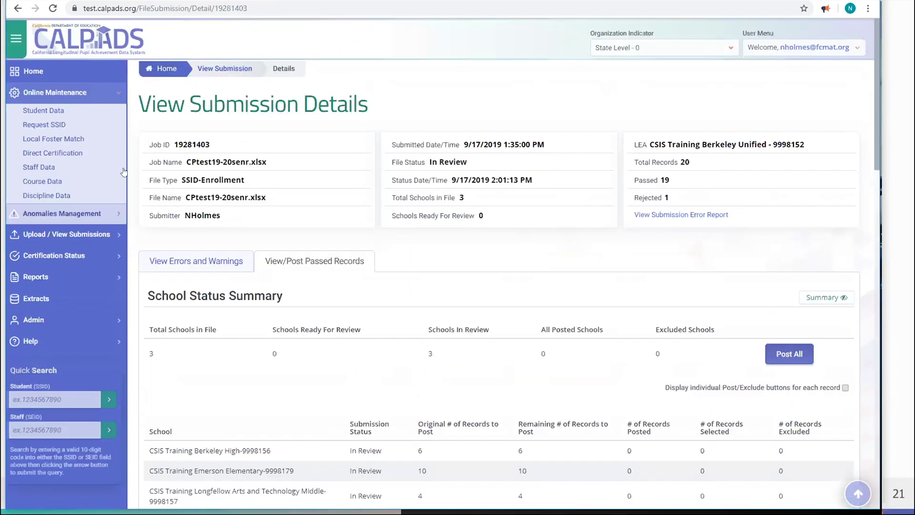